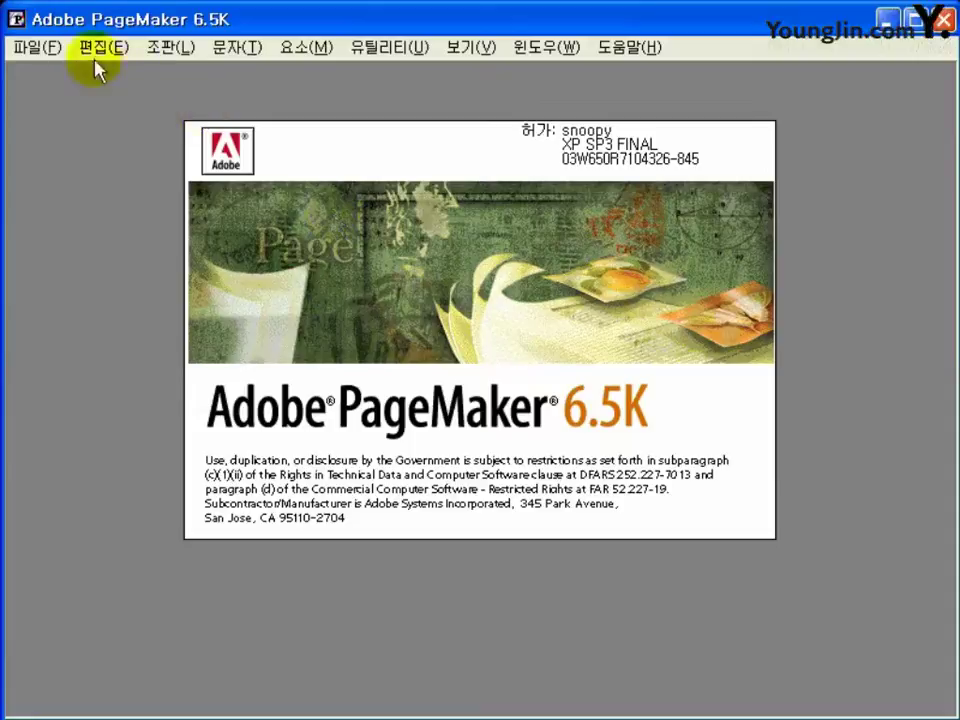
- Start a new A4 portrait publication with the double-sided option (양면) turned off
left_click(35, 46)
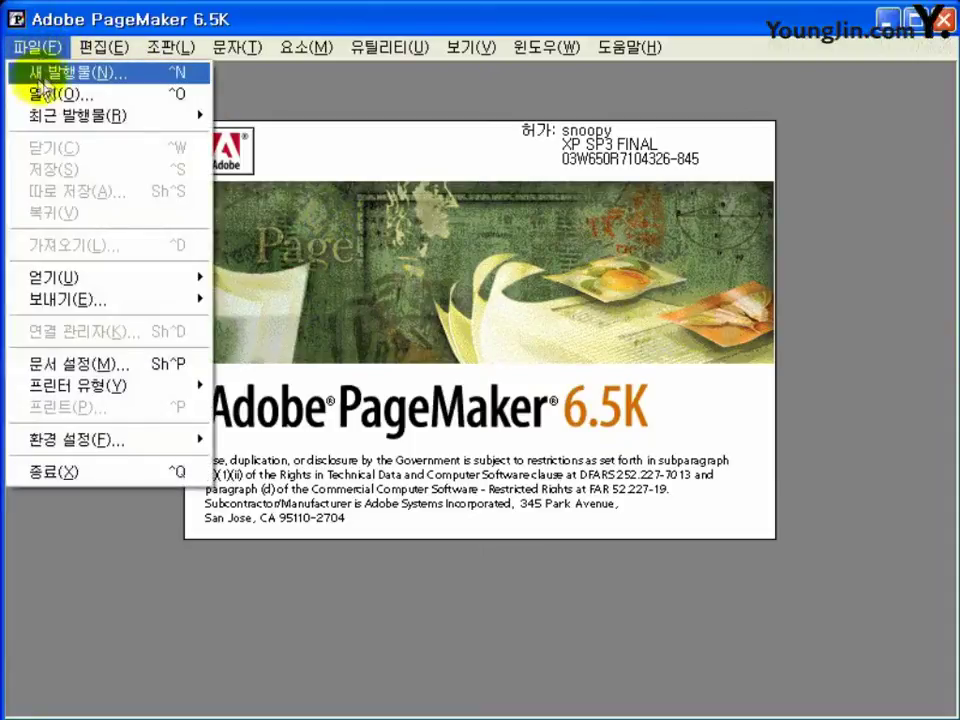
left_click(132, 76)
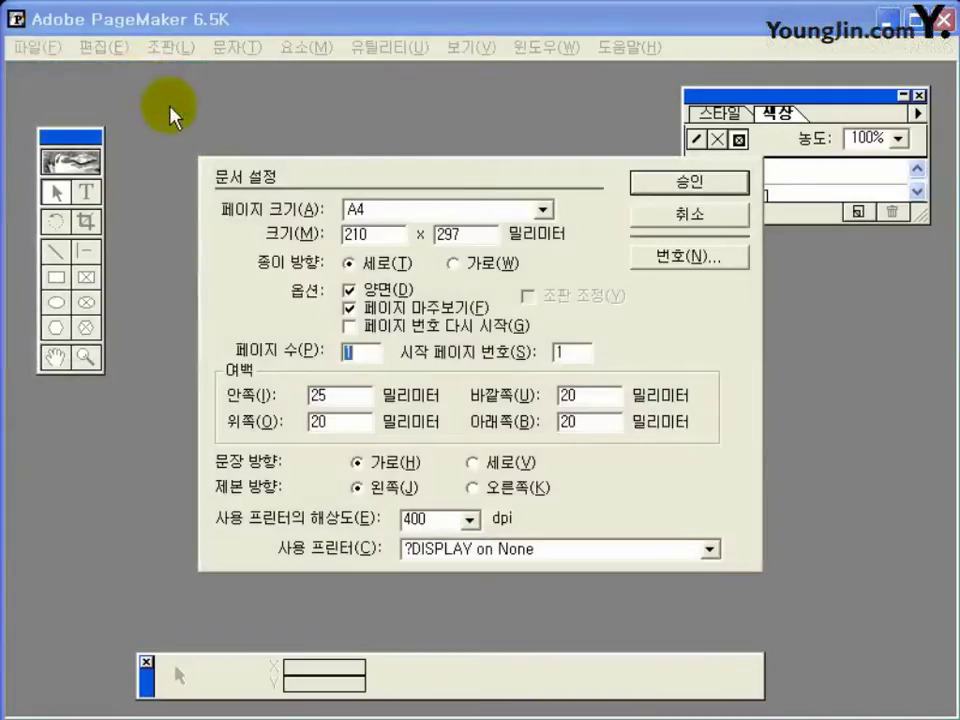
left_click(428, 210)
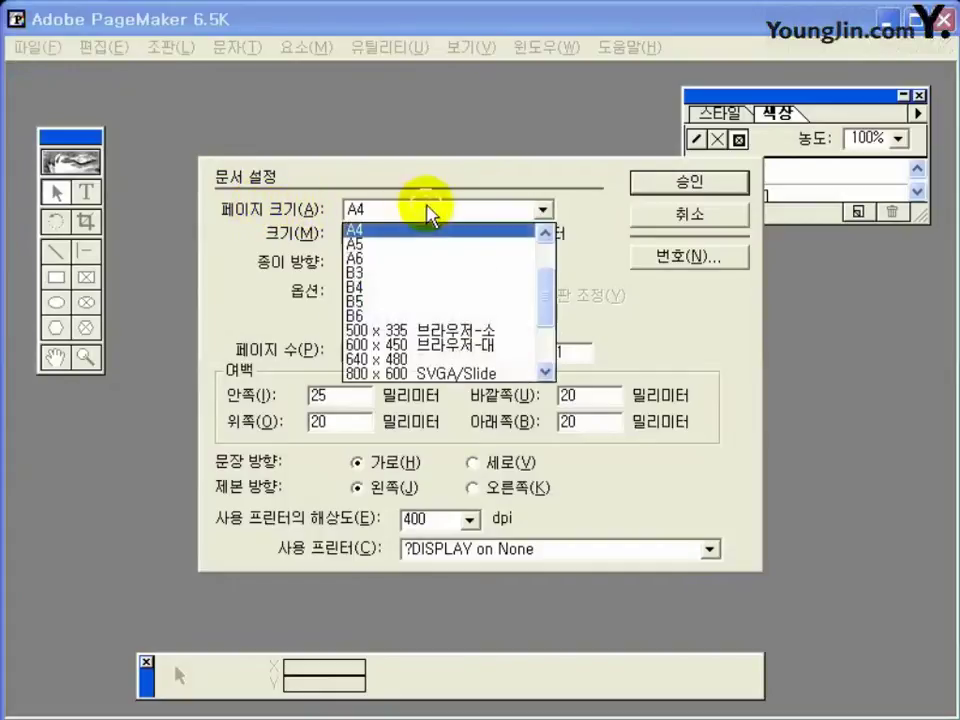
left_click(428, 213)
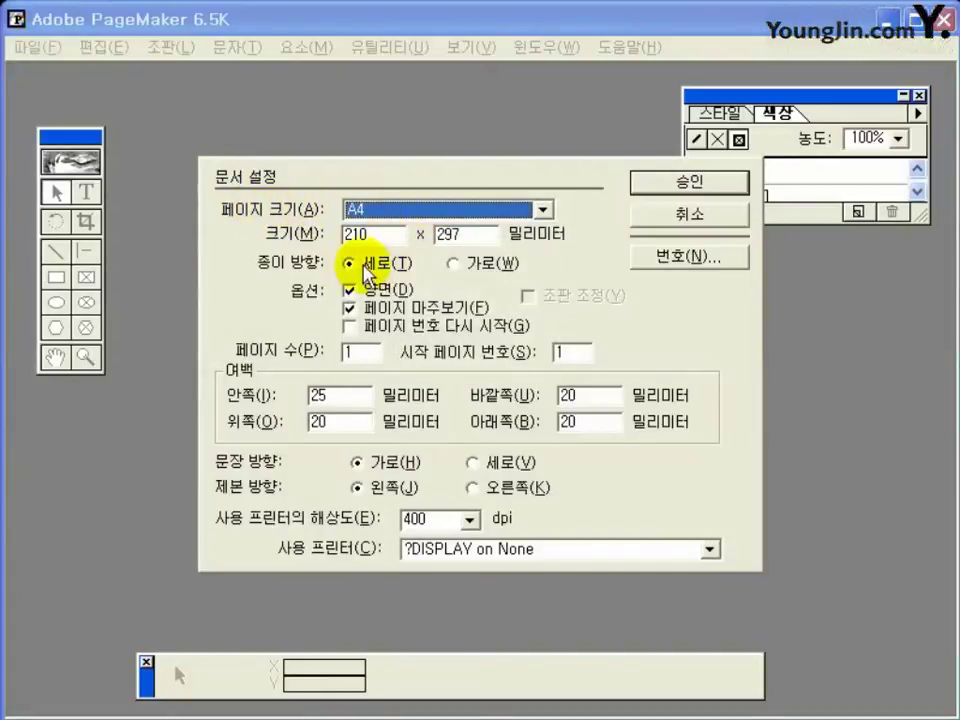
left_click(351, 292)
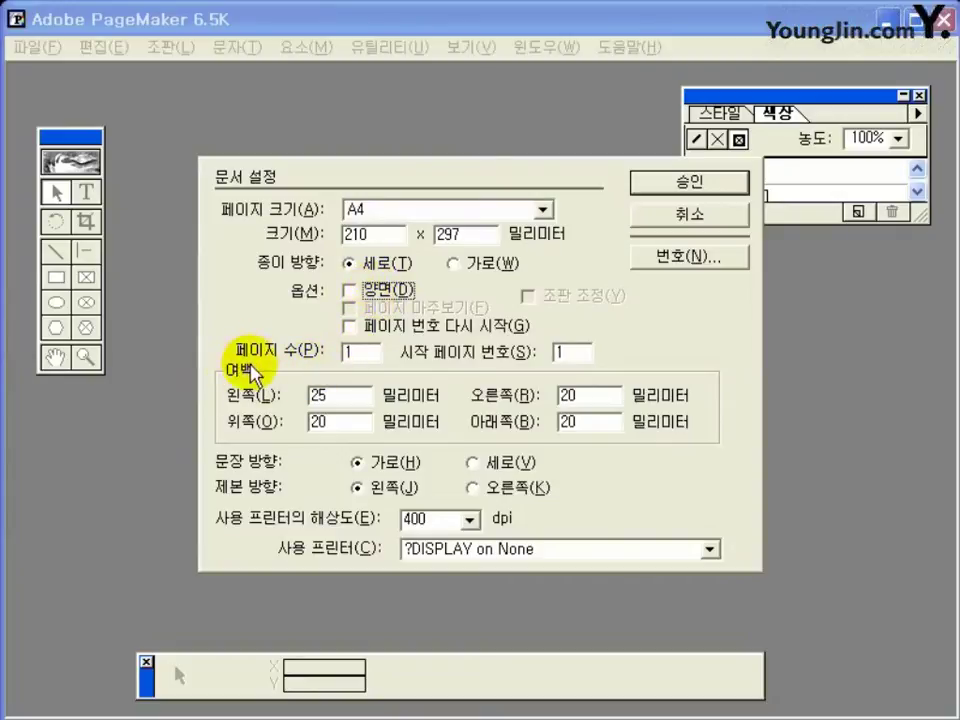
- Set left and right margins to 22 mm, top and bottom to 25.5 mm and printer resolution to 100 dpi, and create the publication
left_click(324, 397)
left_click_drag(324, 397, 302, 408)
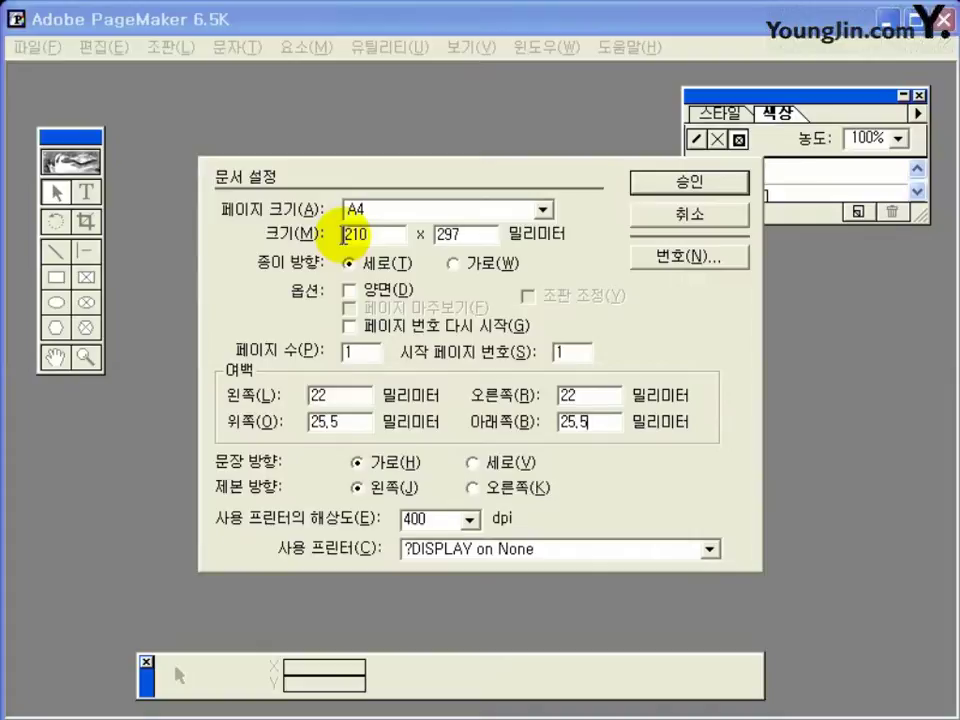
double_click(344, 234)
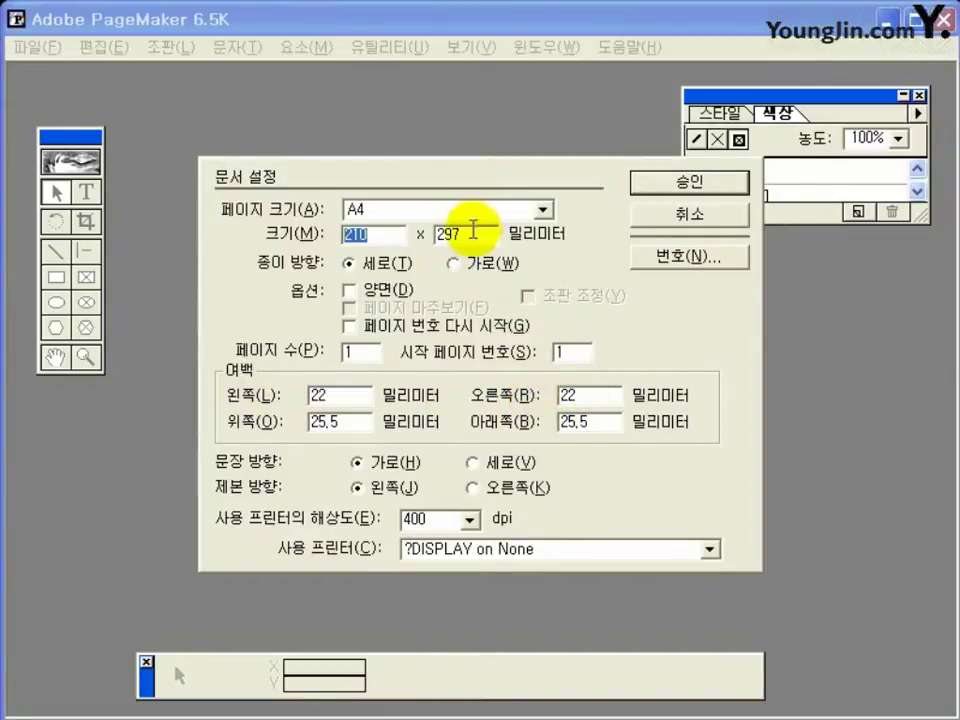
left_click_drag(466, 234, 435, 238)
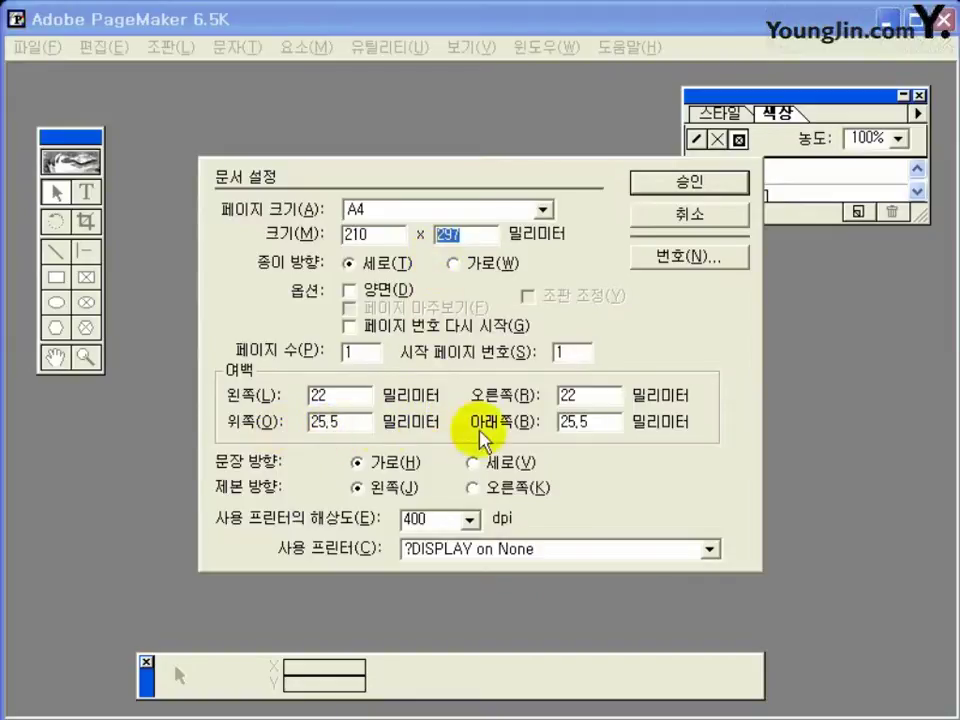
left_click_drag(356, 422, 304, 425)
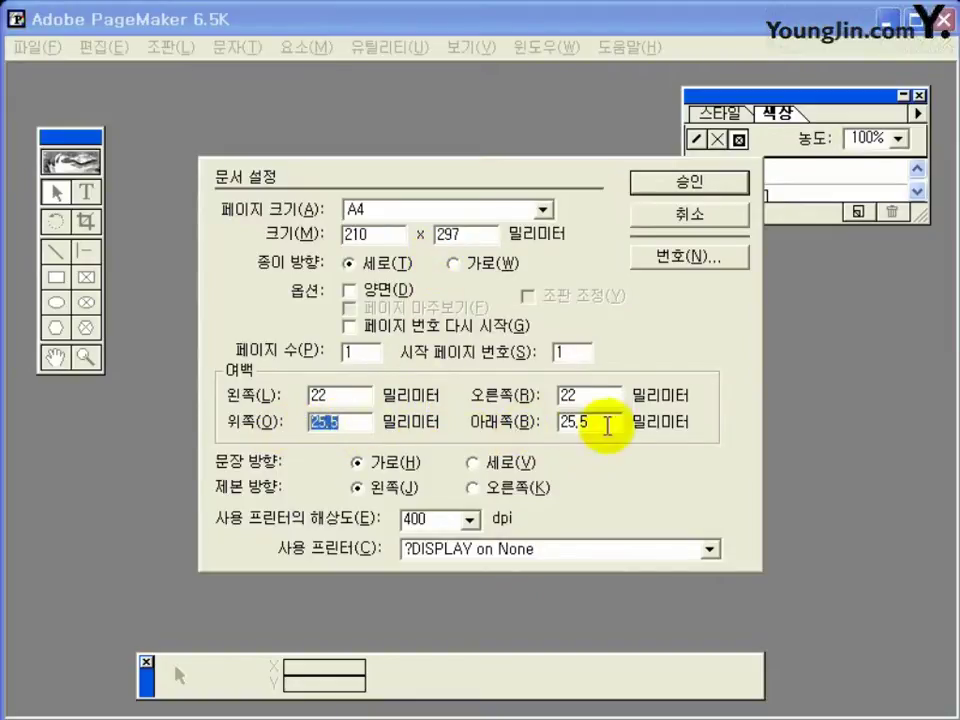
left_click_drag(604, 422, 562, 430)
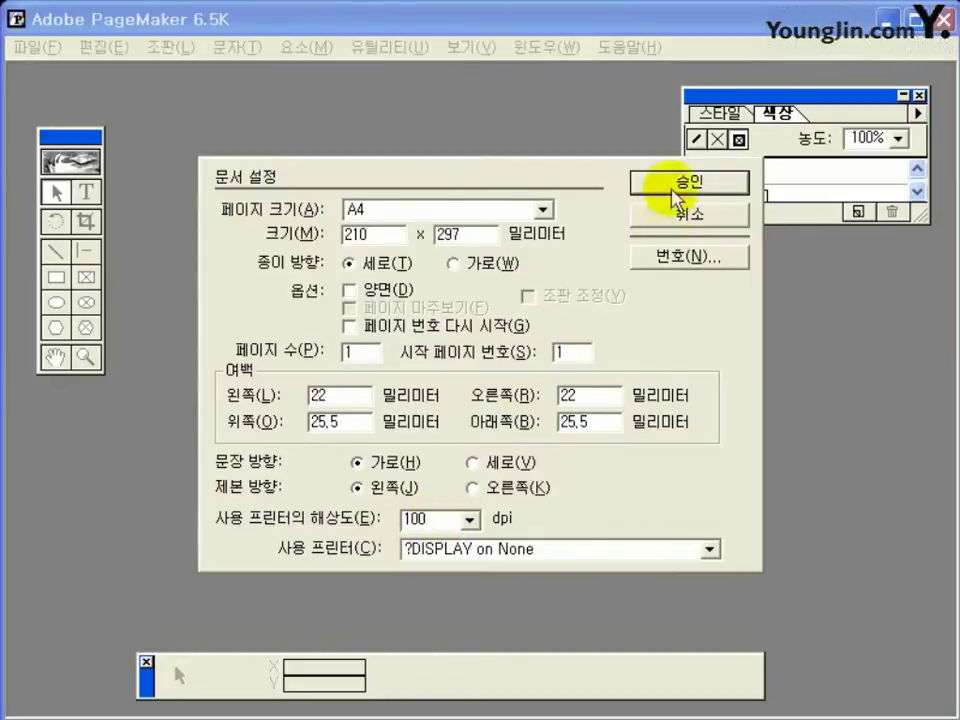
left_click(676, 186)
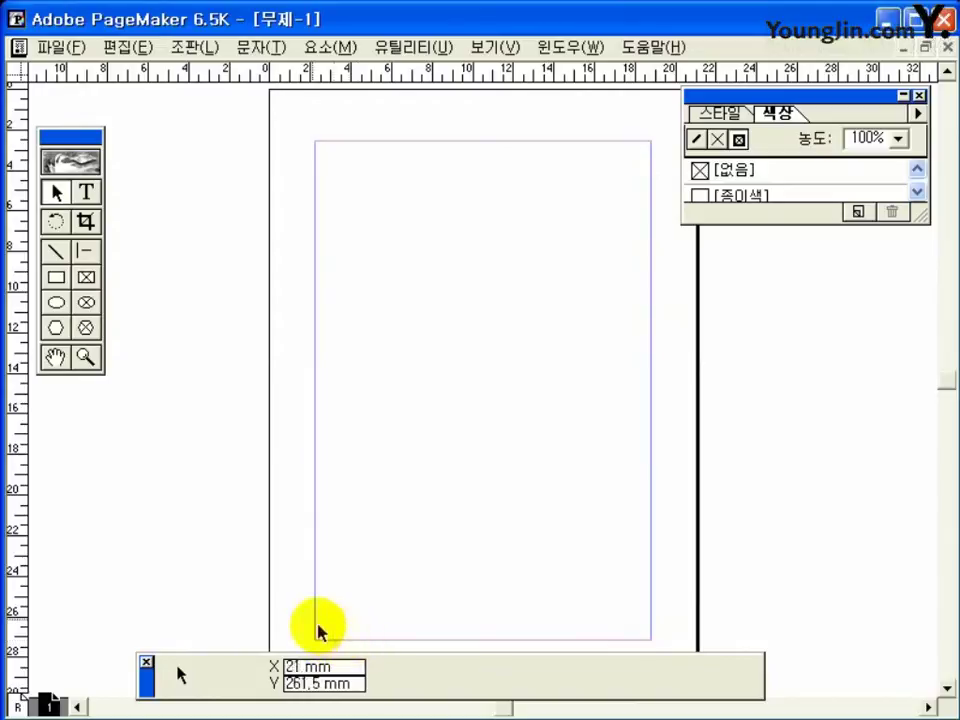
- Move the Colors palette clear of the page and turn on snapping to the rulers
left_click_drag(740, 100, 760, 100)
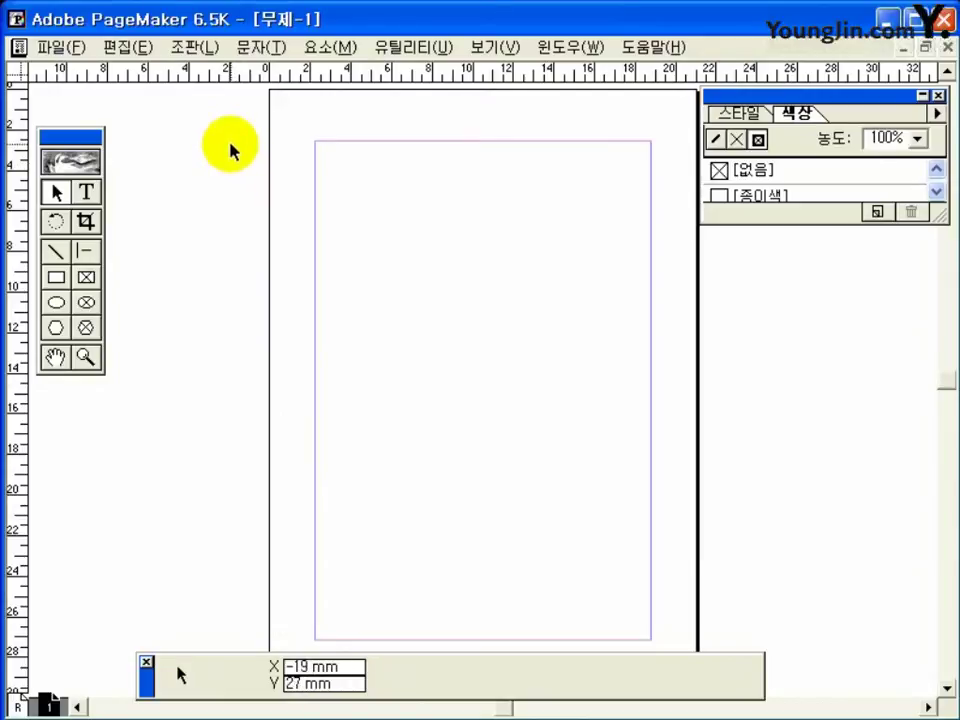
left_click(489, 47)
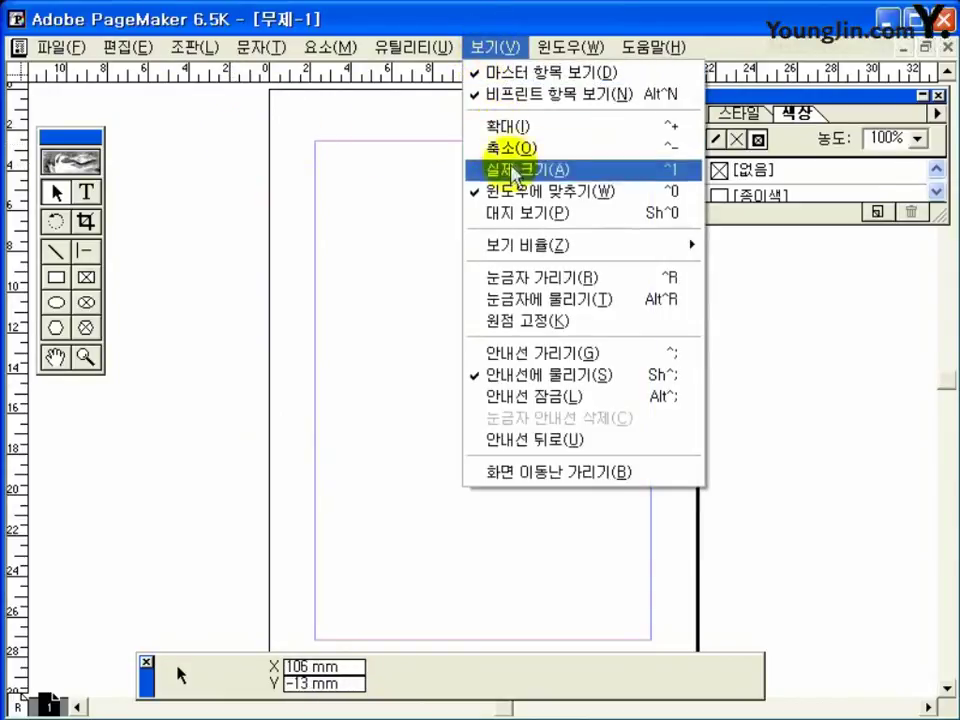
left_click(506, 301)
left_click(505, 47)
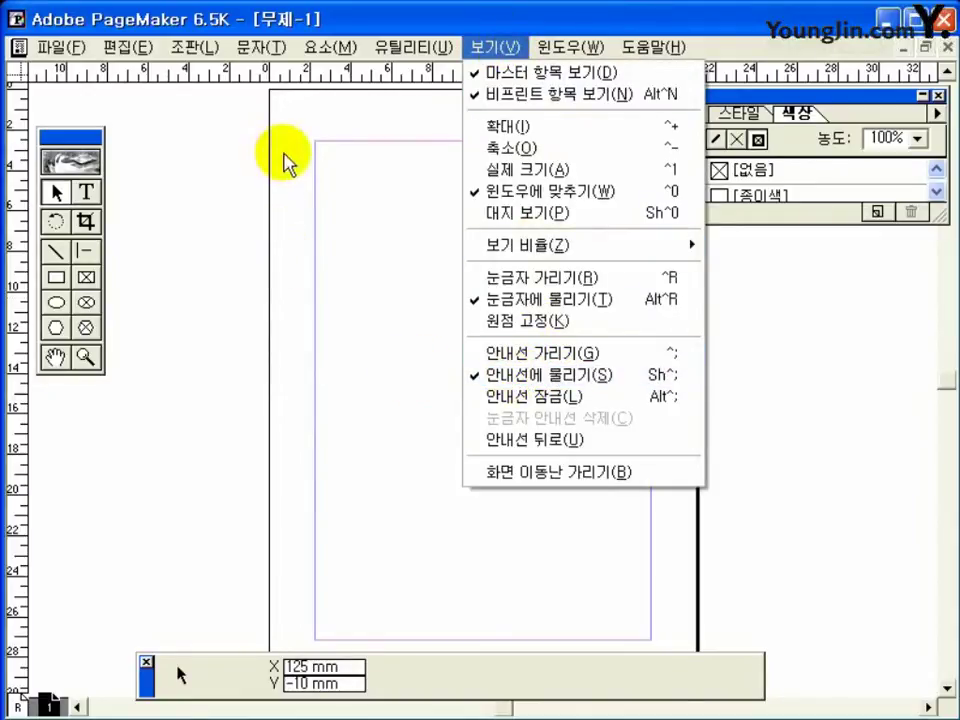
left_click(257, 263)
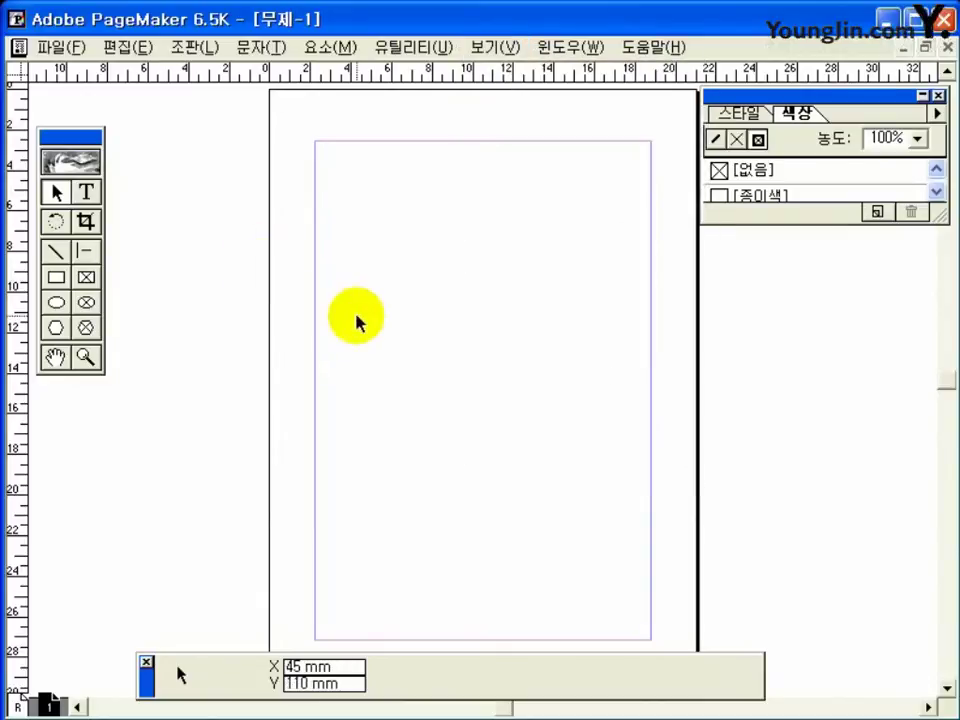
- Set the ruler zero point at the top-left corner of the page margins
left_click(86, 358)
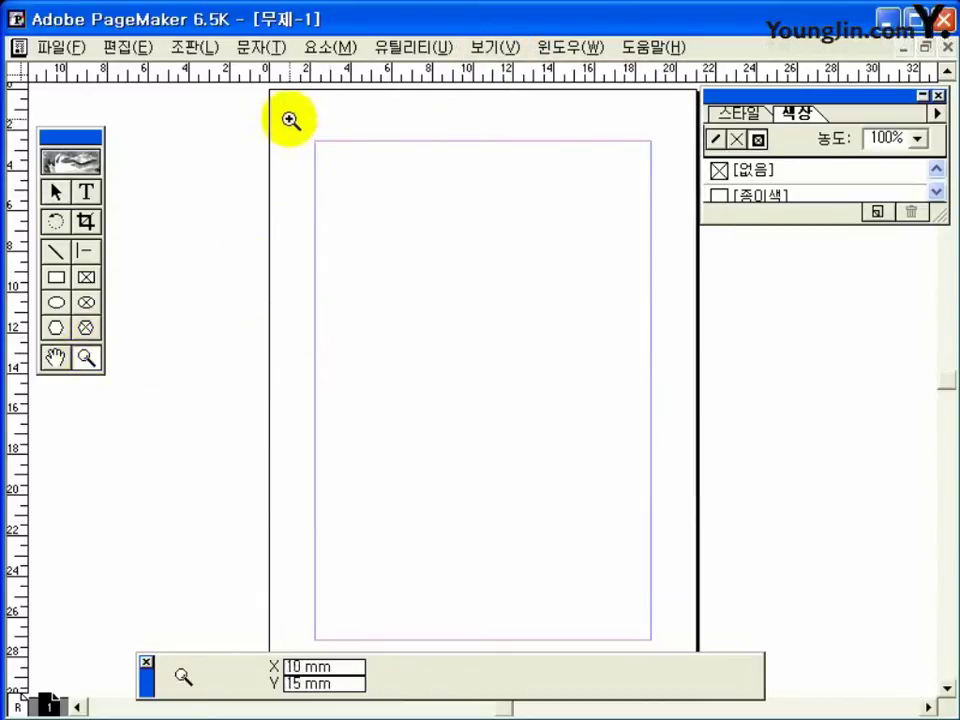
left_click_drag(290, 120, 347, 171)
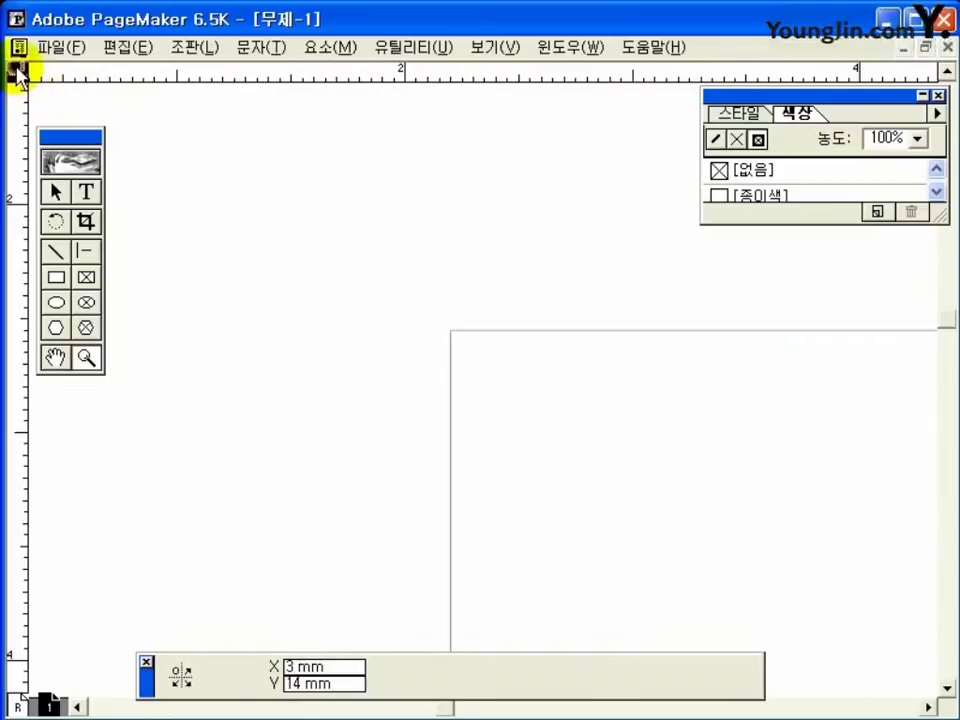
left_click_drag(17, 73, 451, 332)
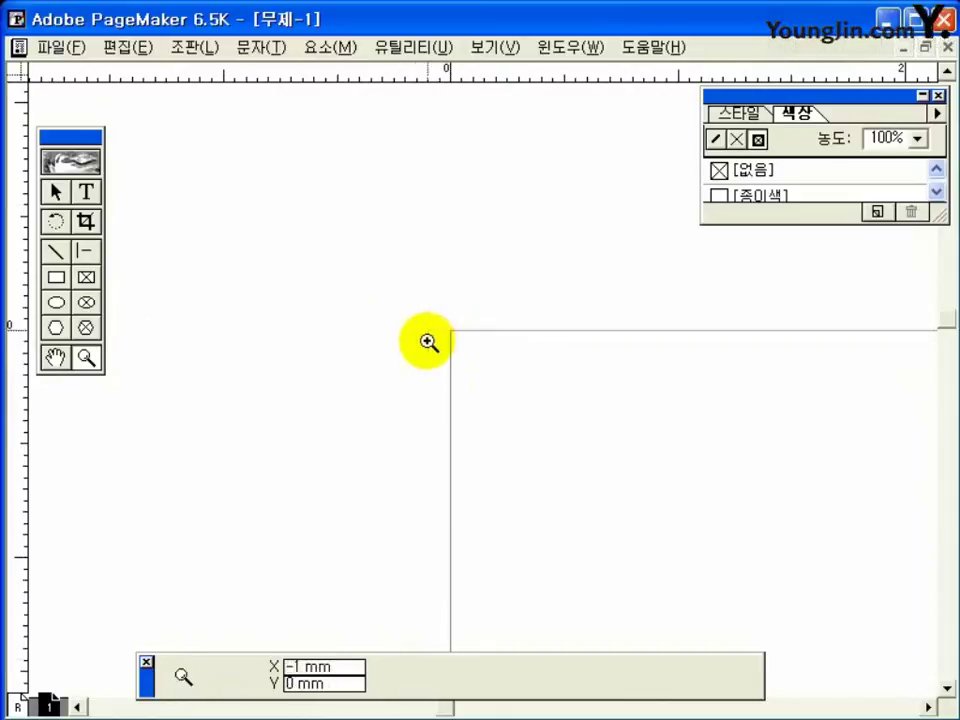
- Place a vertical ruler guide at X 3 mm and a horizontal one at Y 3 mm, inside the top-left margin corner
left_click_drag(15, 357, 521, 365)
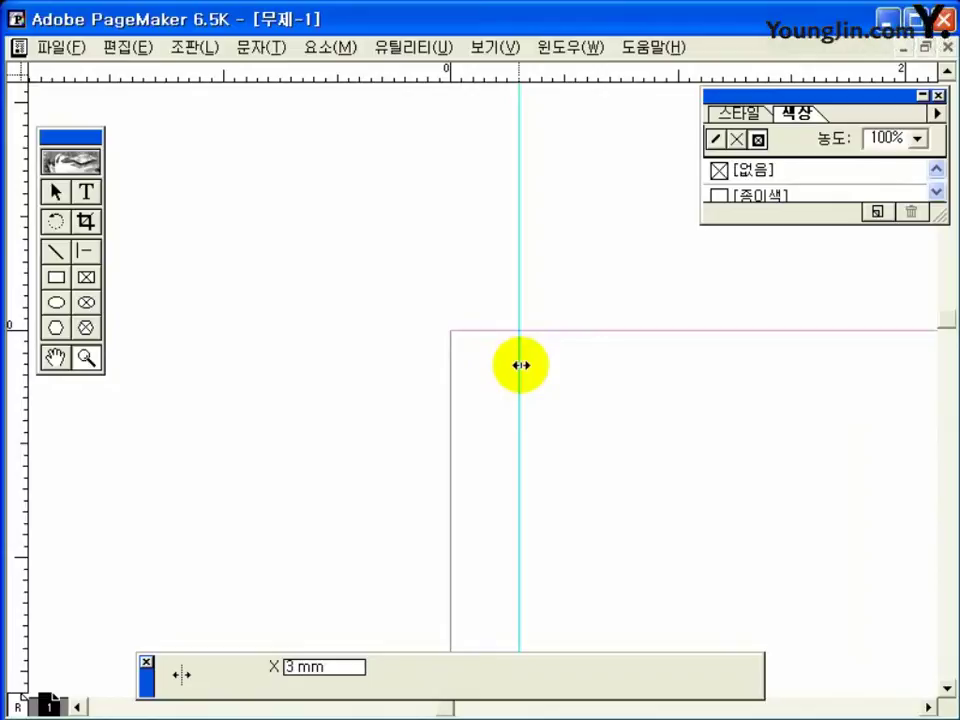
left_click_drag(521, 365, 519, 364)
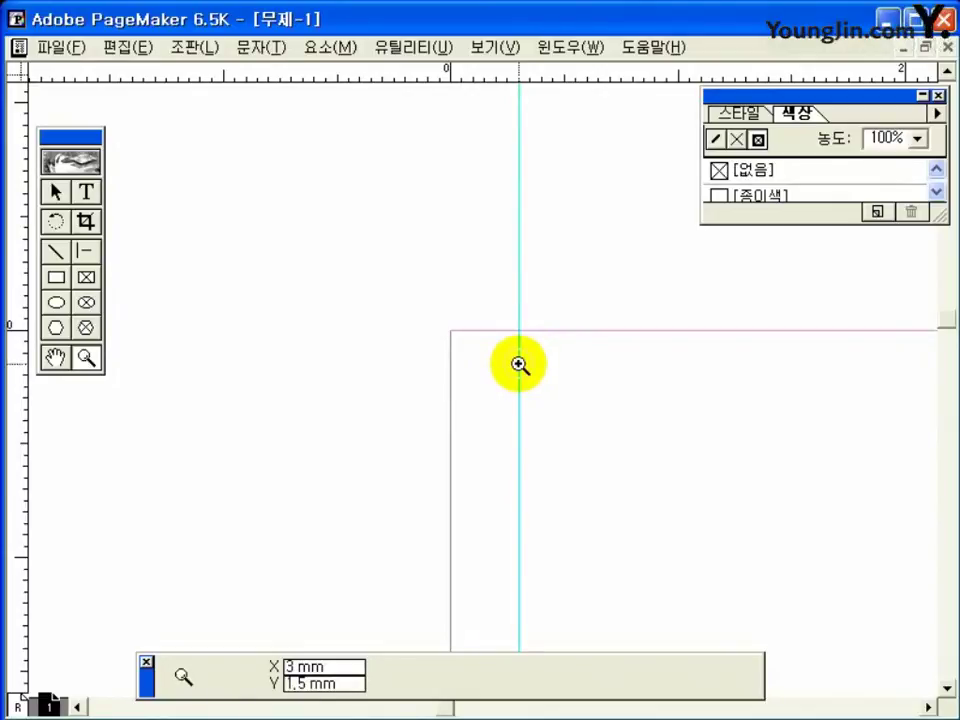
left_click(519, 364, "ctrl")
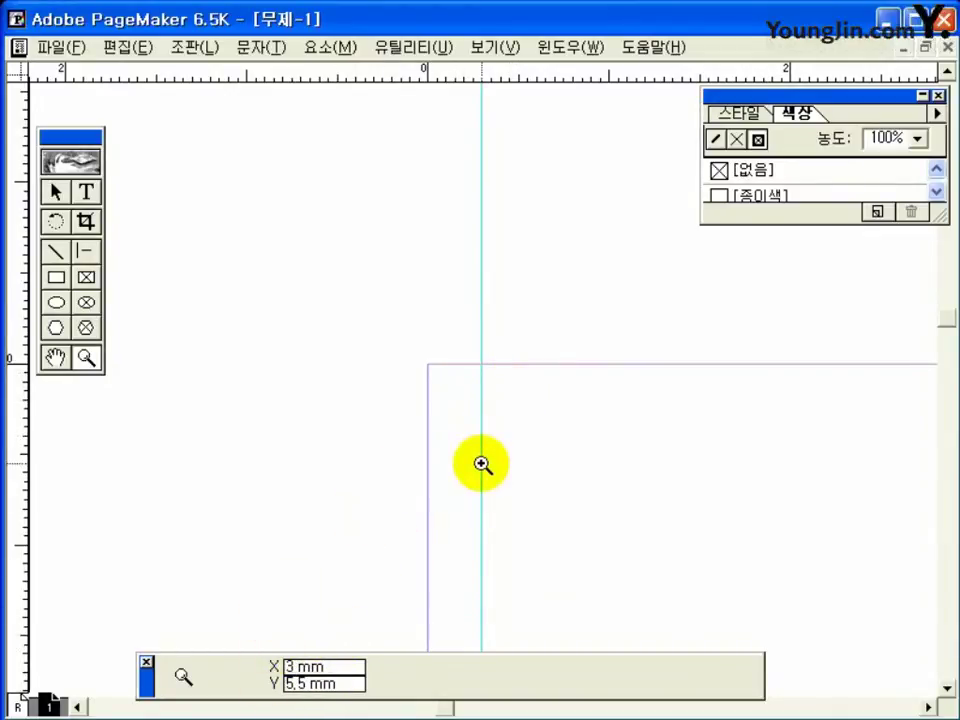
left_click_drag(502, 70, 502, 415)
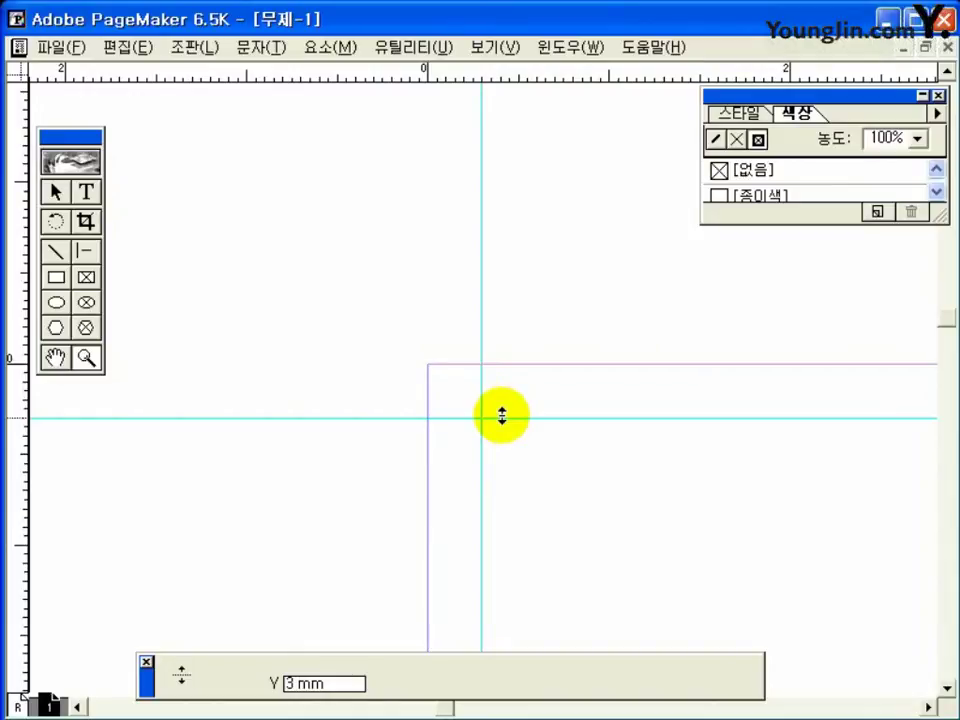
left_click_drag(502, 415, 502, 418)
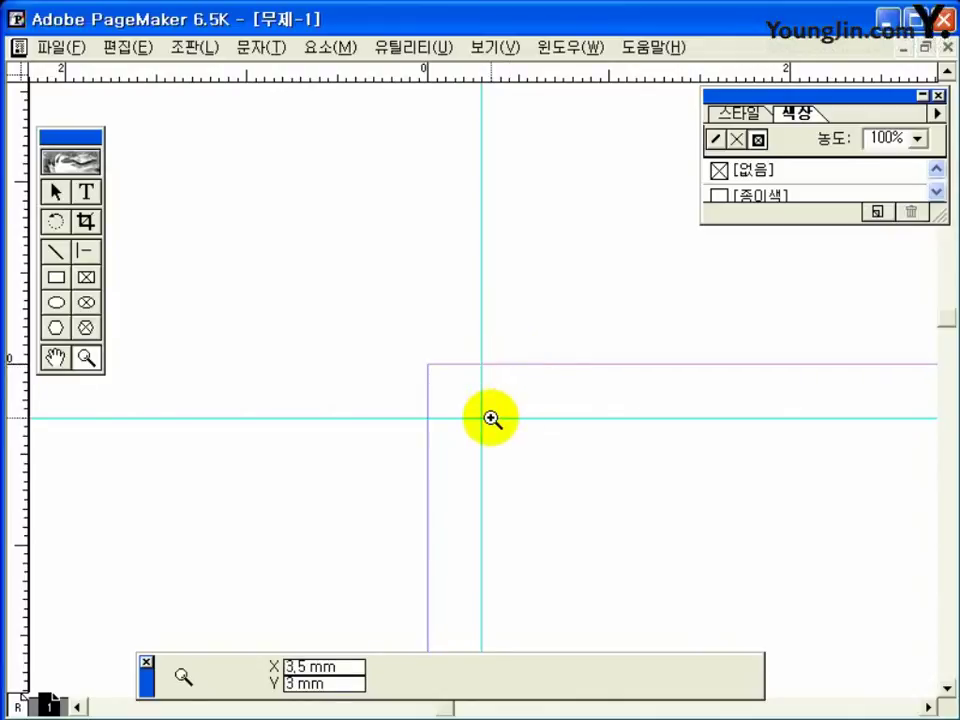
left_click(55, 358)
double_click(55, 358)
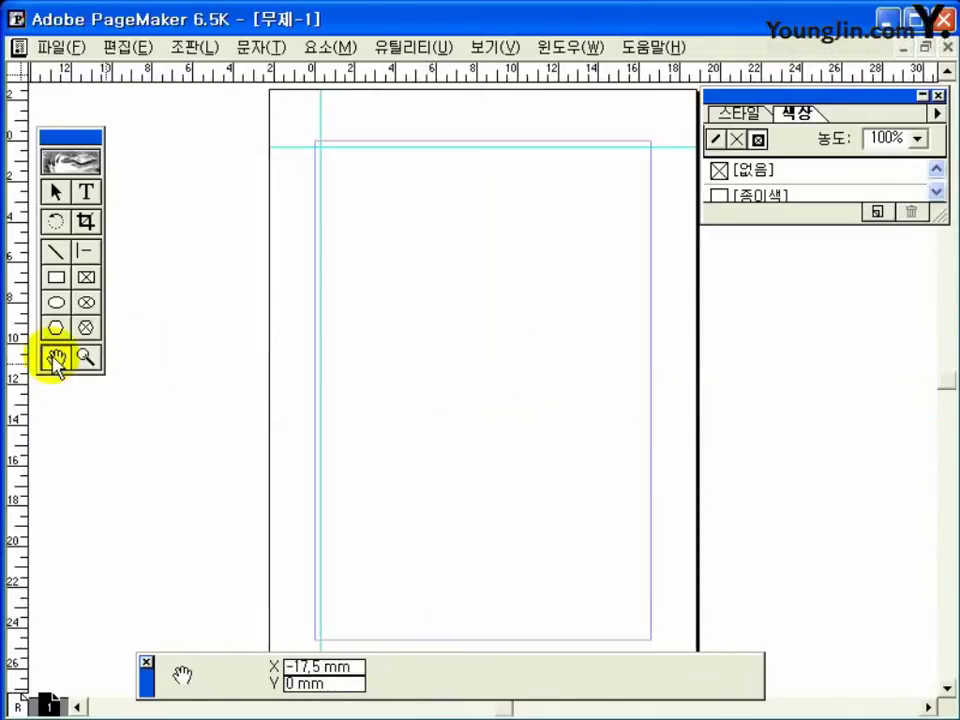
- Place a vertical guide at X 163 mm and a horizontal guide 3 mm above the bottom margin, near the bottom-right margin corner
left_click(86, 358)
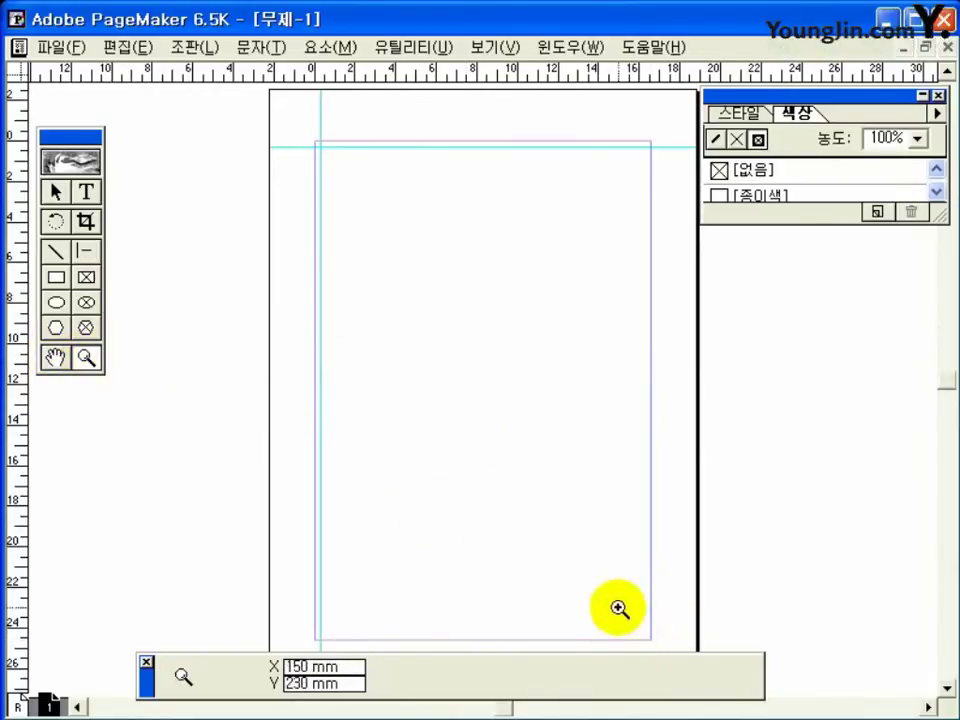
left_click_drag(618, 608, 675, 654)
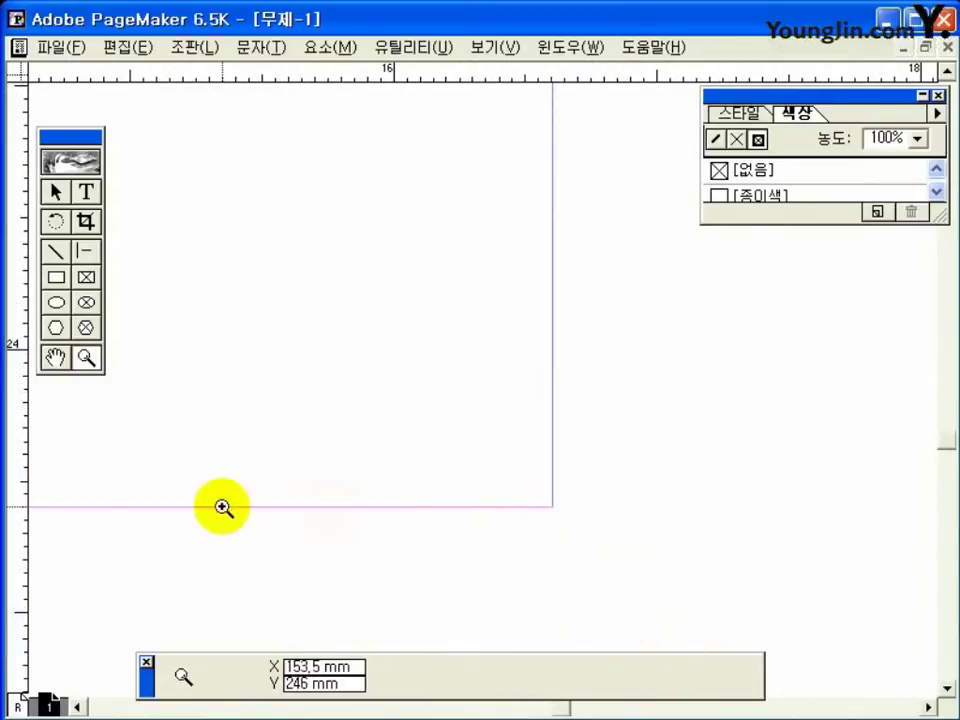
left_click_drag(19, 499, 471, 508)
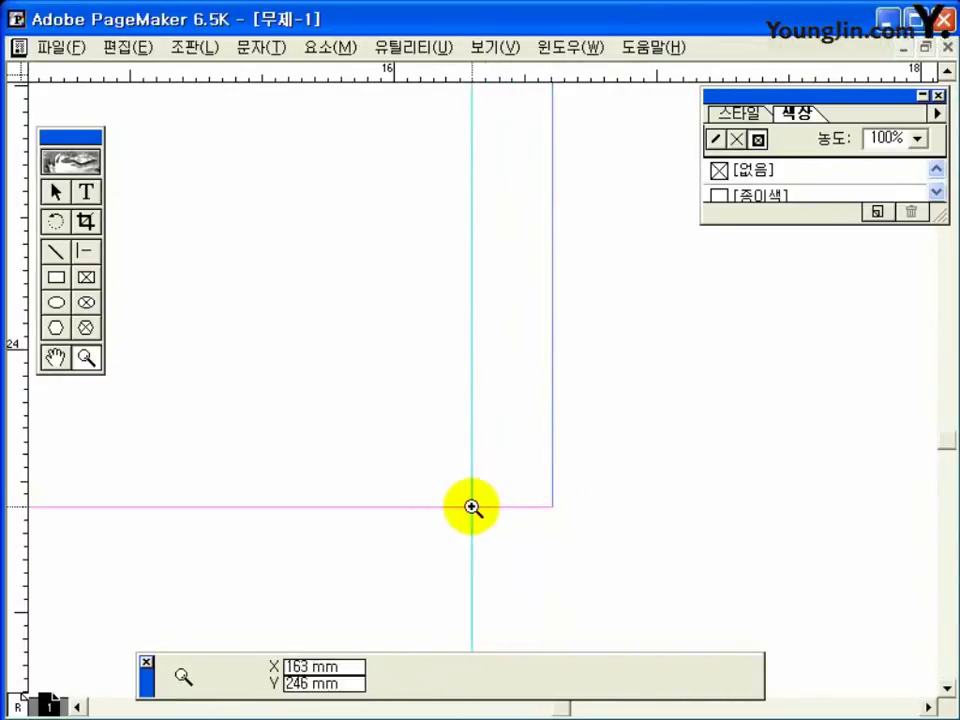
left_click_drag(463, 72, 474, 431)
key("ctrl+space")
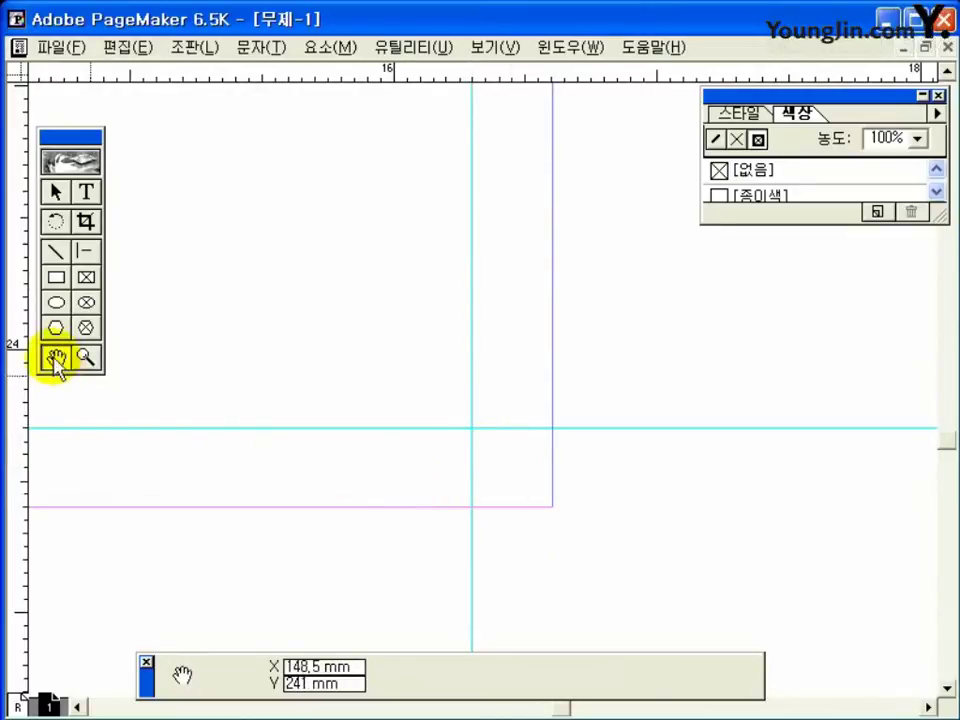
double_click(55, 358)
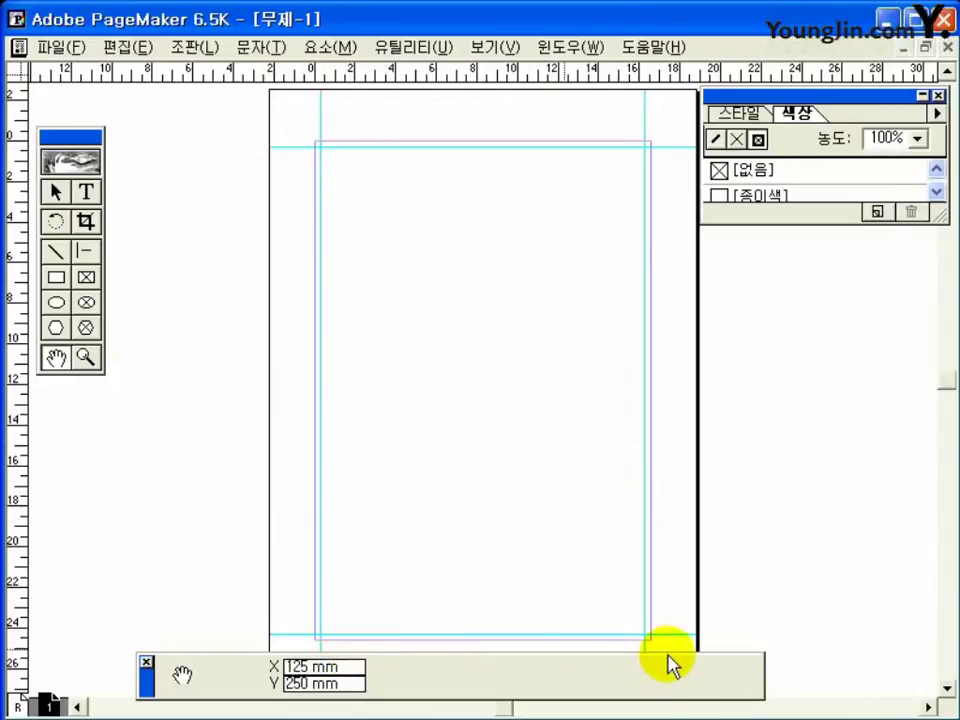
- Draw 5 mm crop-mark lines outside the top-left margin corner: a vertical one at X 3 mm and a horizontal one at Y 3 mm
left_click_drag(144, 675, 145, 681)
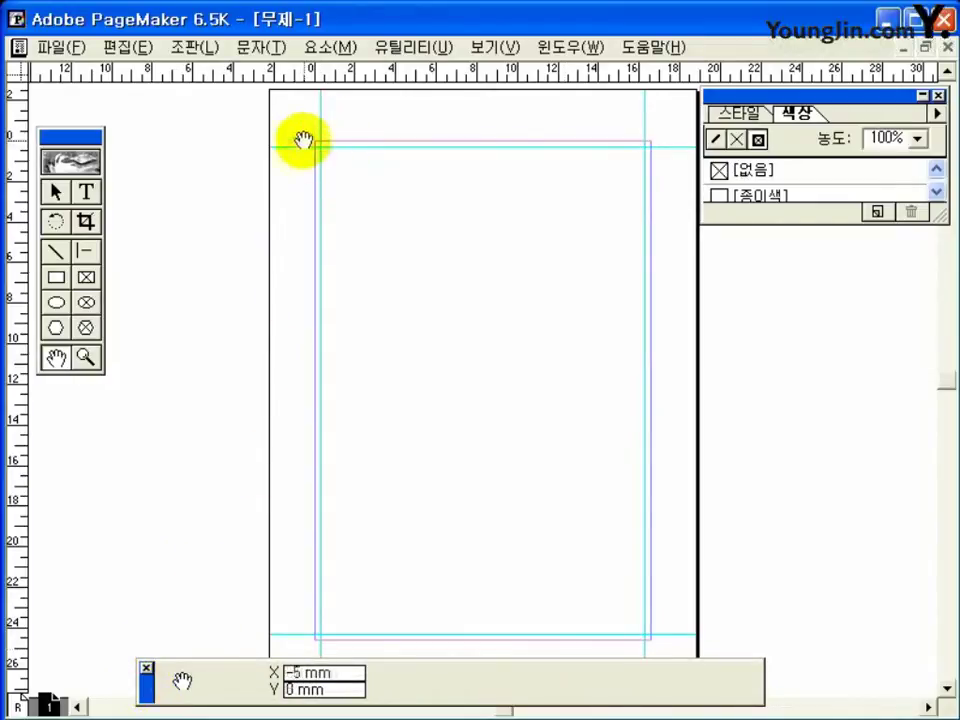
left_click(86, 358)
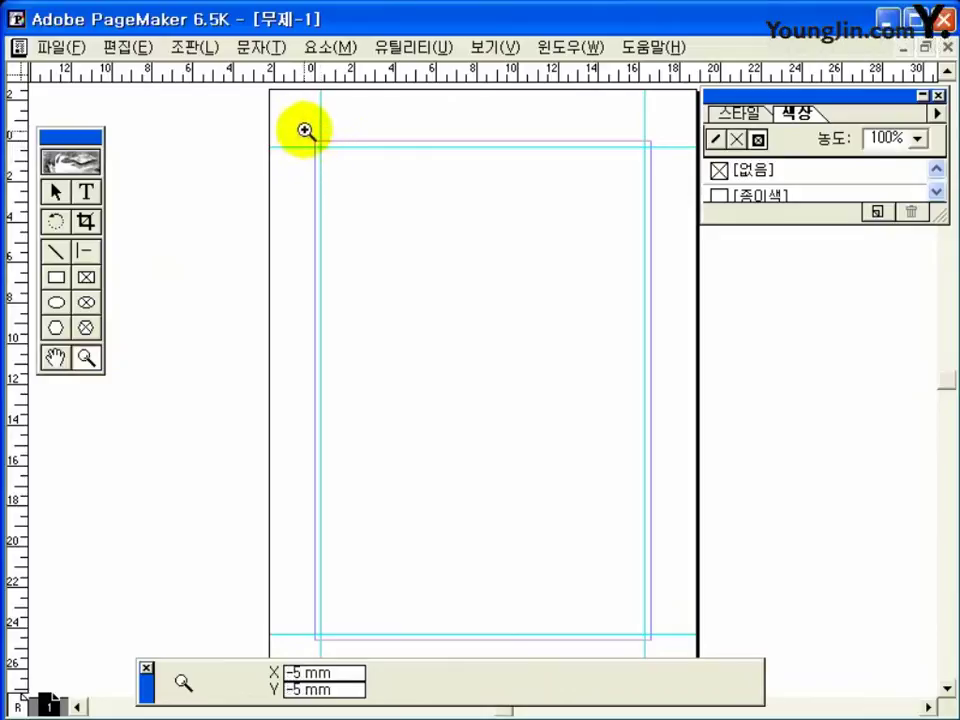
left_click_drag(296, 120, 346, 164)
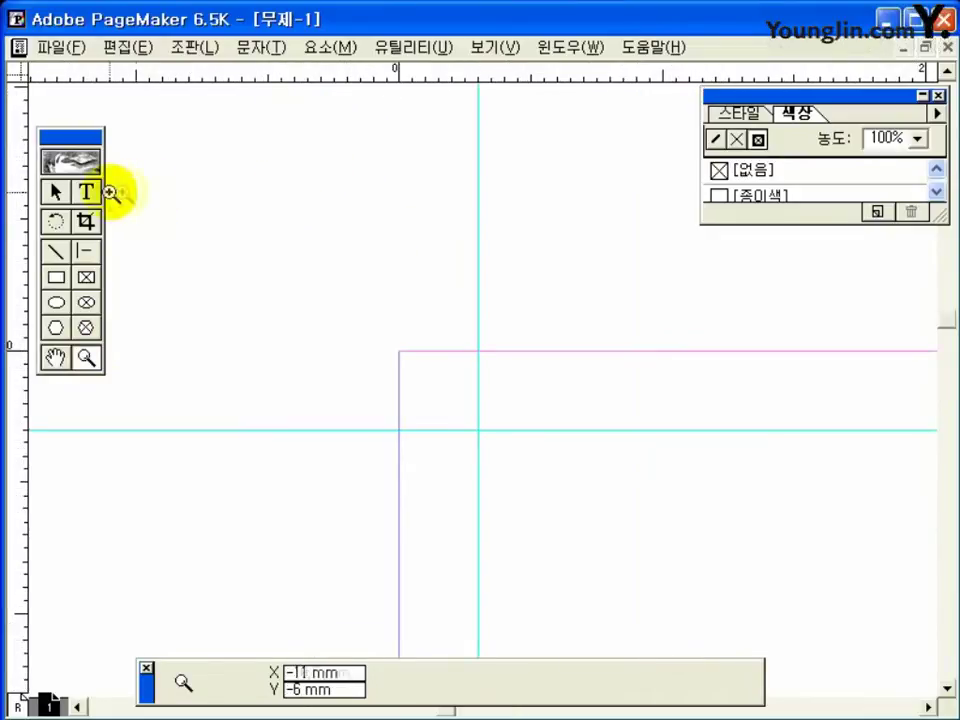
left_click(86, 250)
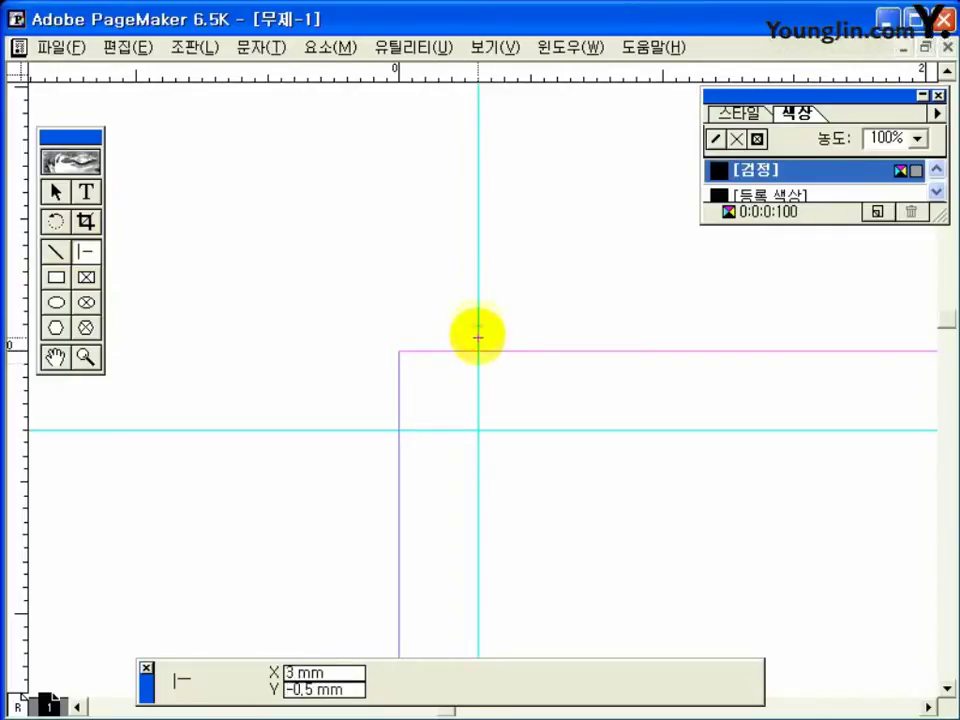
left_click_drag(477, 351, 464, 220)
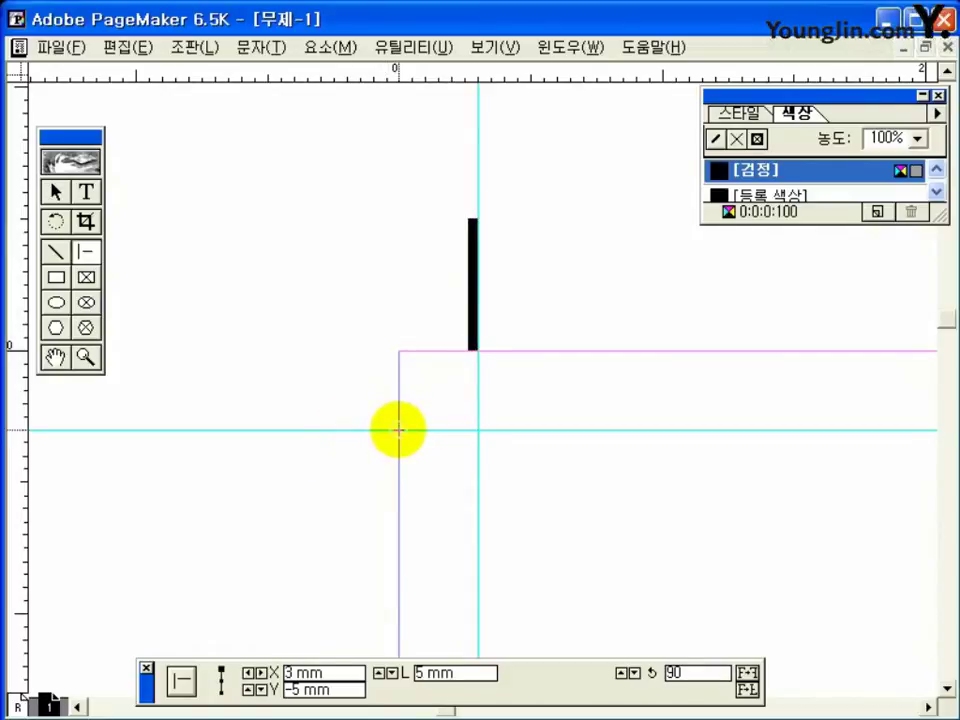
left_click_drag(398, 430, 268, 430)
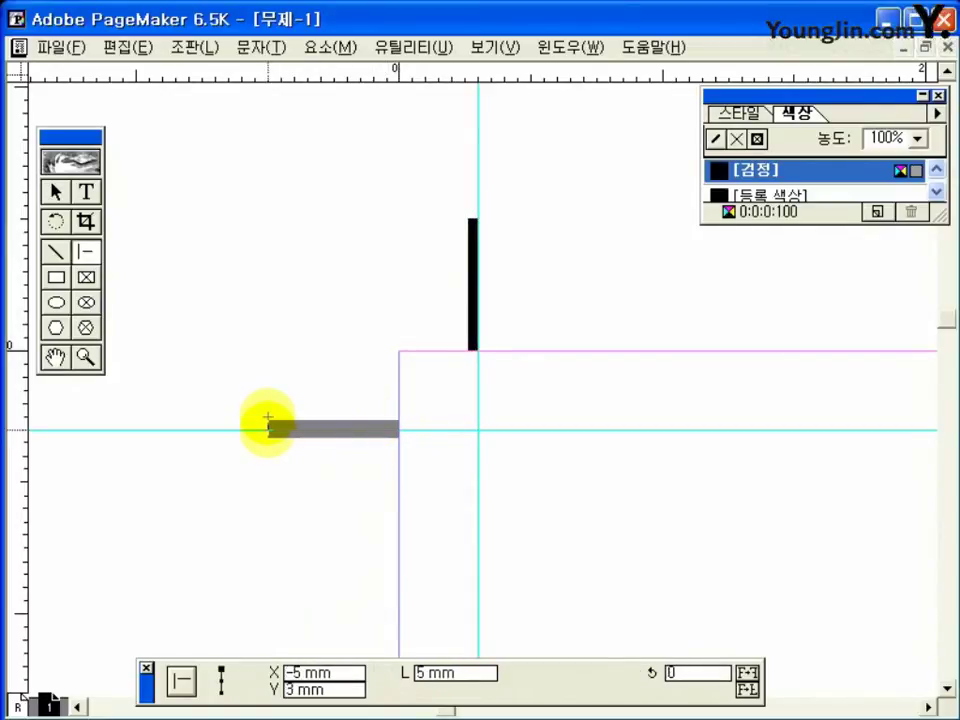
- Copy both crop-mark lines from the top-left margin corner, paste them near the top-right margin corner and flip the copies horizontally
left_click(55, 191)
left_click(470, 277)
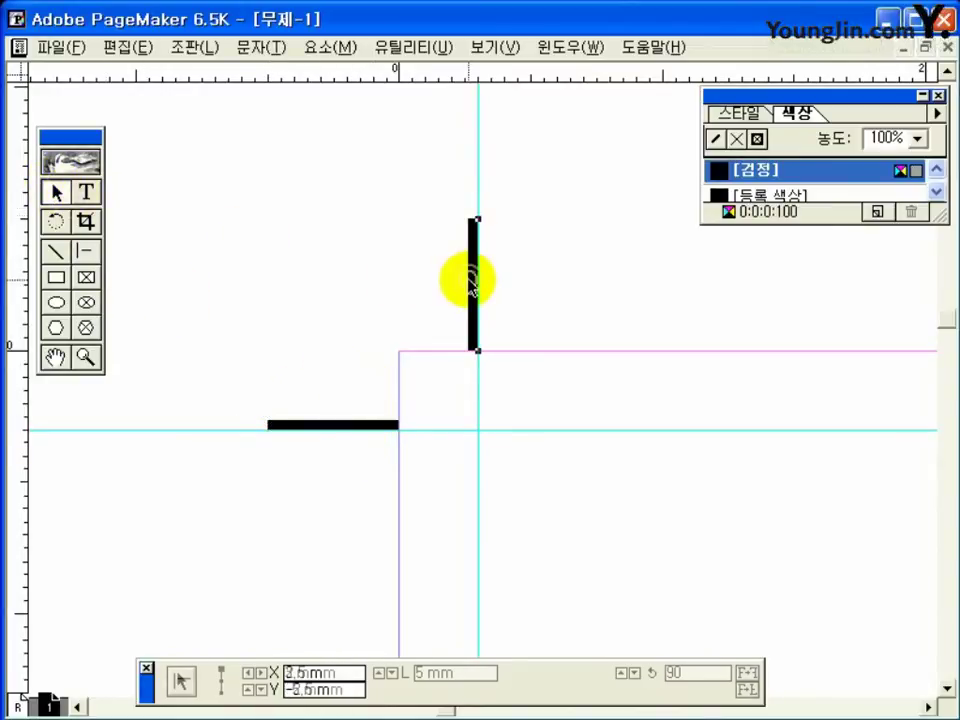
left_click(343, 425, "shift")
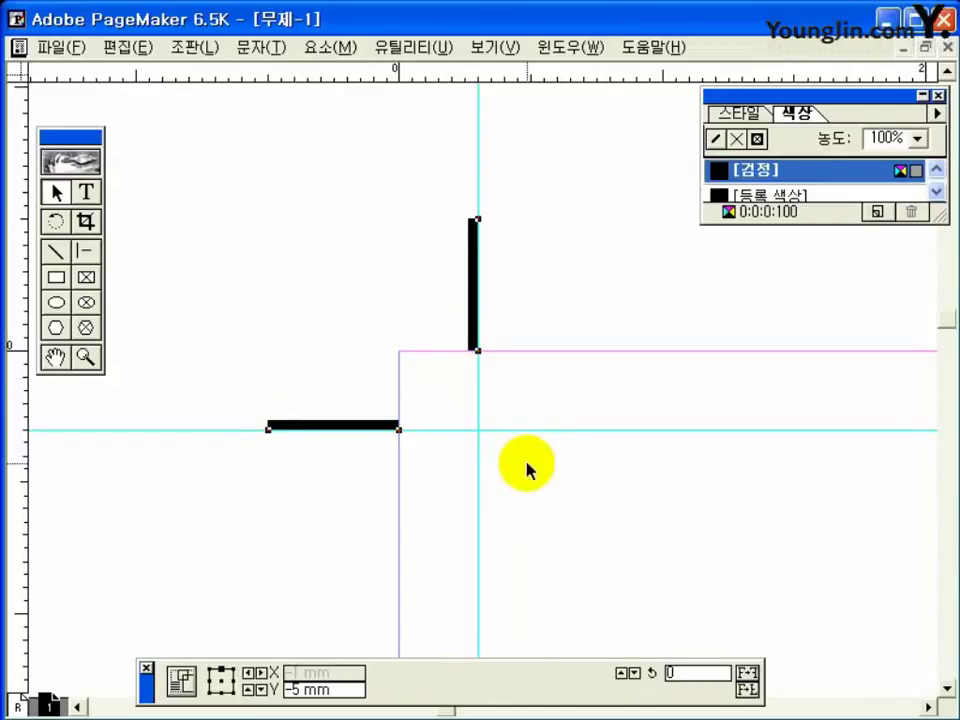
double_click(58, 358)
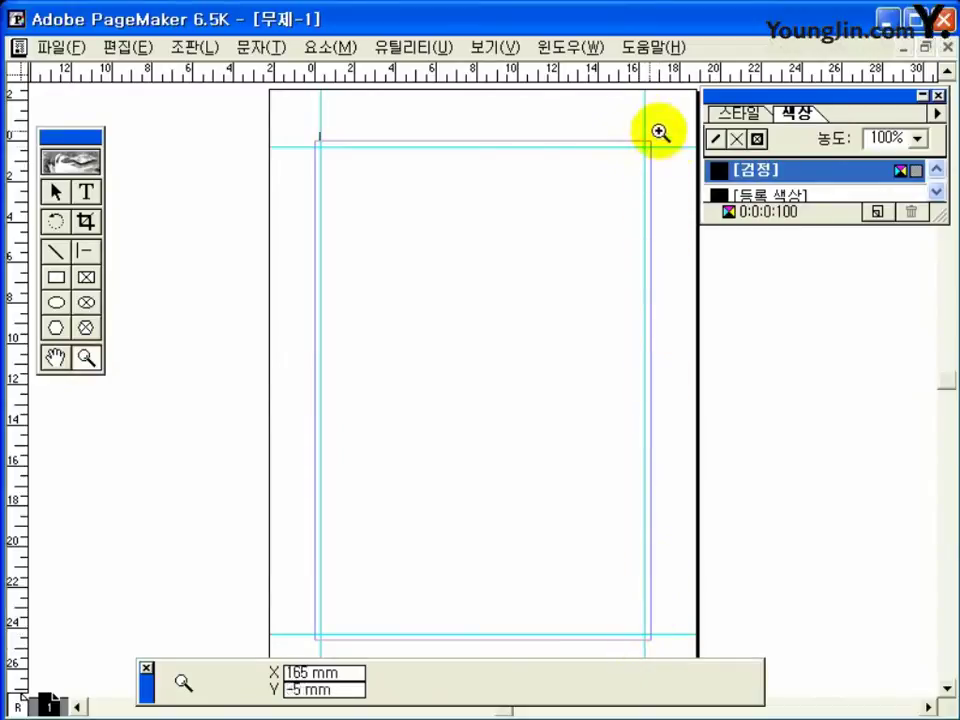
left_click_drag(618, 121, 664, 158)
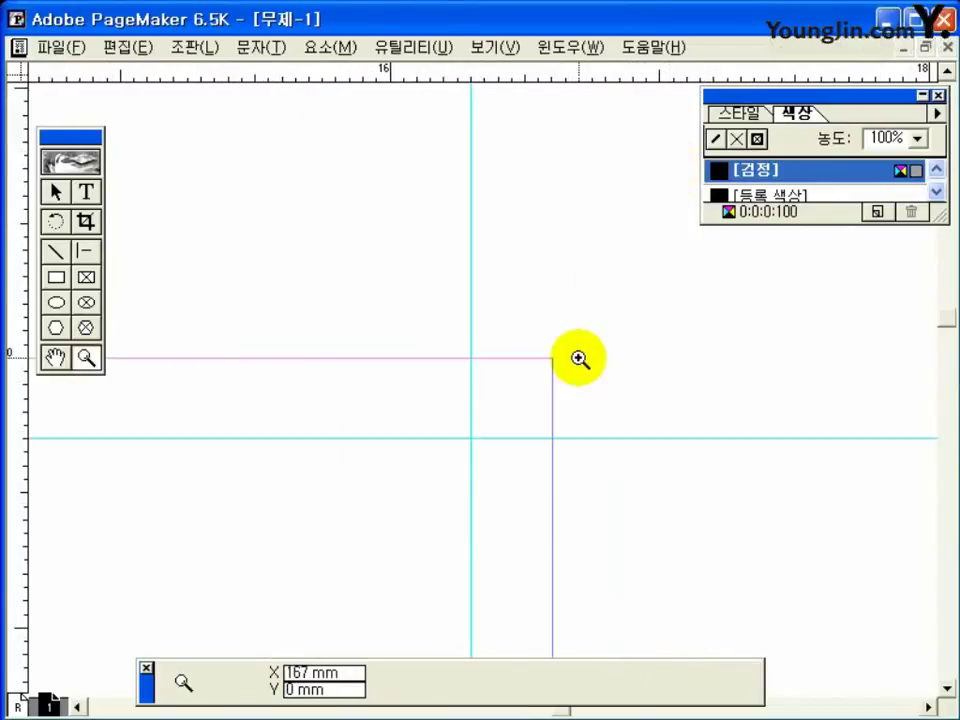
key("ctrl+v")
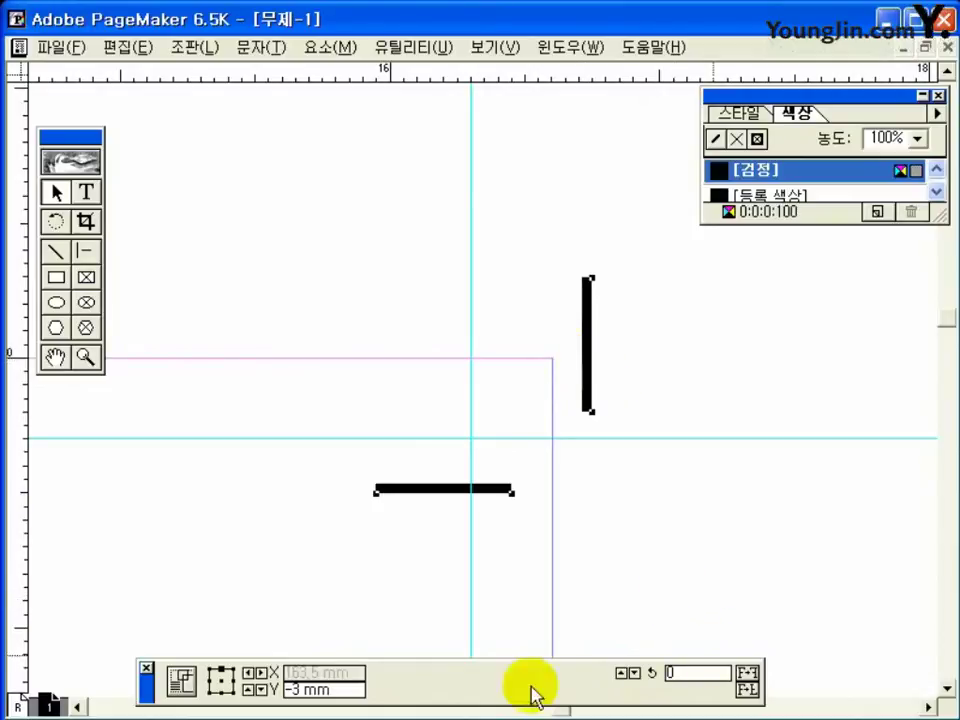
left_click(748, 675)
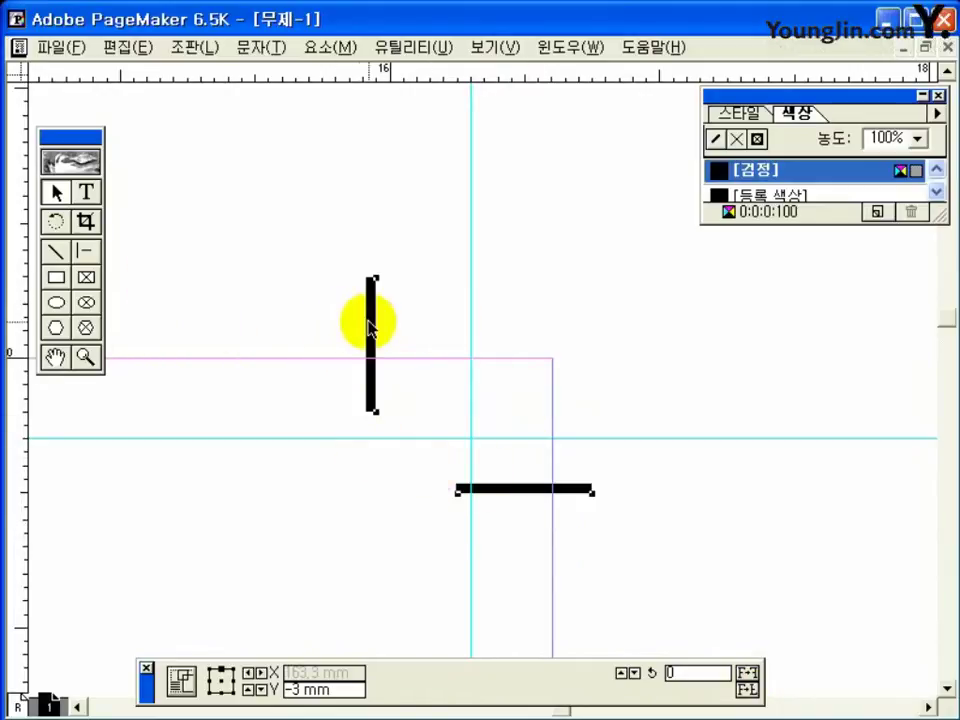
- Move the flipped lines outside the top-right margin corner, the vertical one on the X 163 mm guide and the horizontal one on the Y 3 mm guide
left_click_drag(370, 325, 477, 310)
left_click(546, 315)
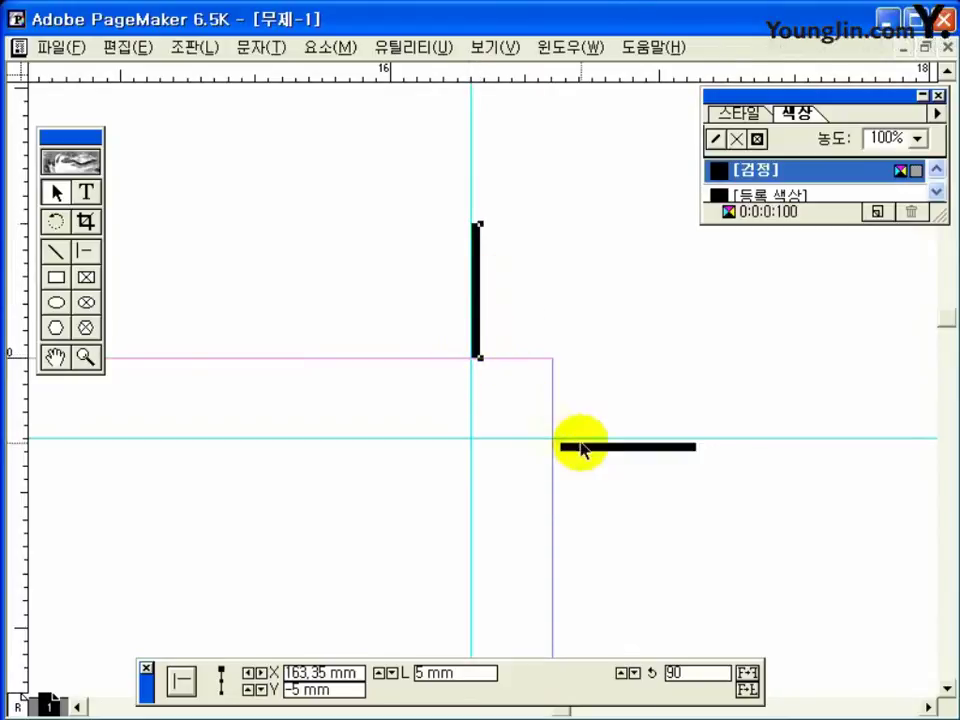
mouse_move(567, 453)
left_mouse_down()
mouse_move(580, 451)
mouse_move(566, 446)
mouse_move(570, 438)
left_mouse_up()
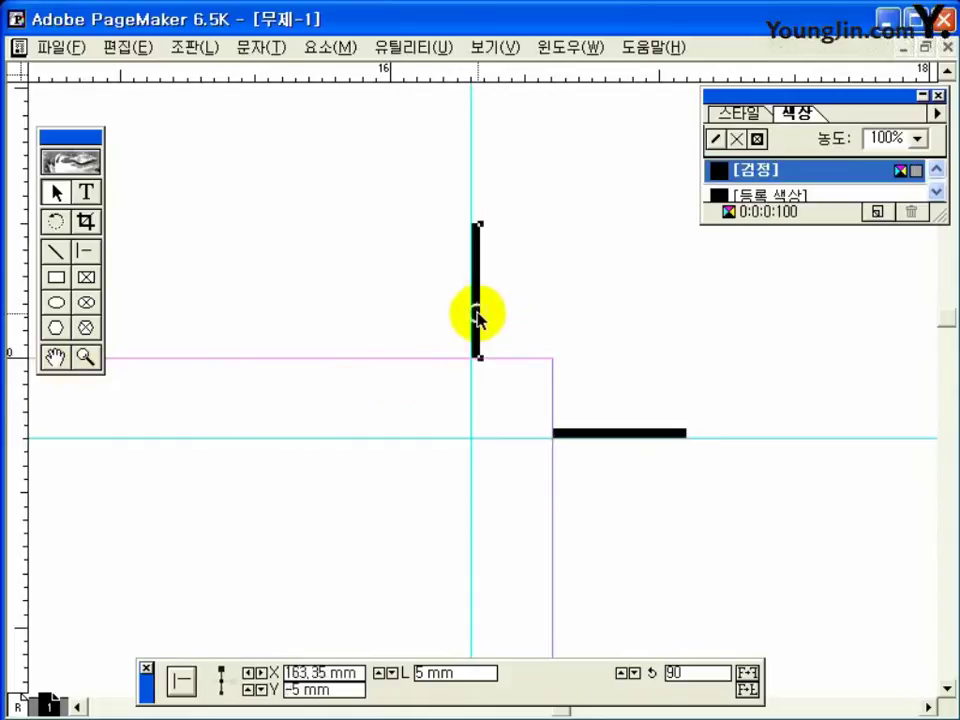
- Copy both top-right crop-mark lines, paste them near the bottom-right margin corner and flip the copies vertically
left_click(619, 433)
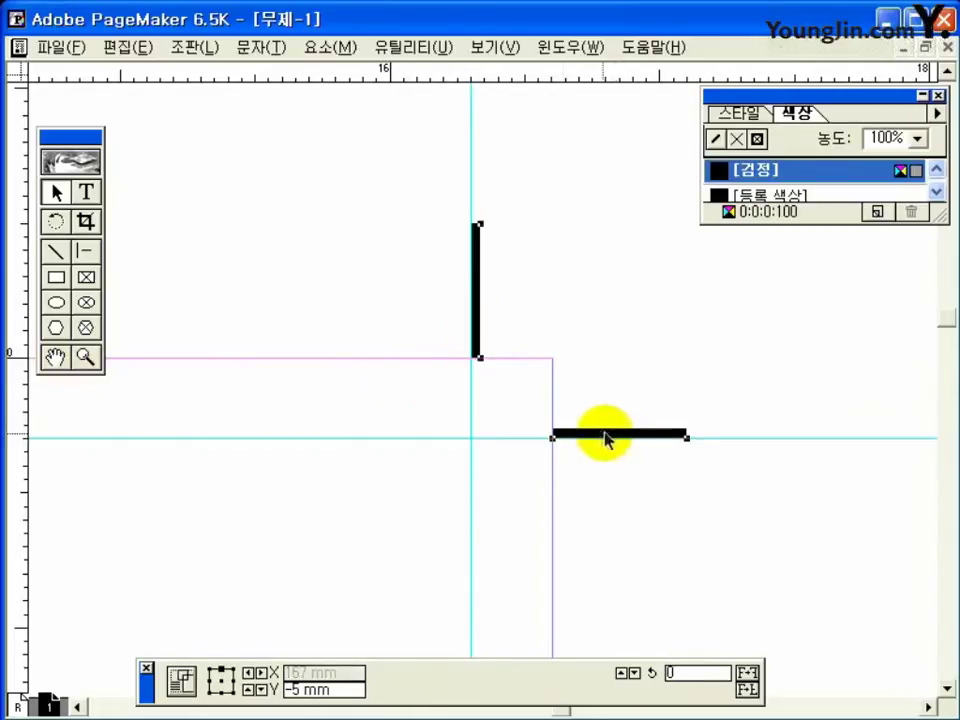
double_click(56, 358)
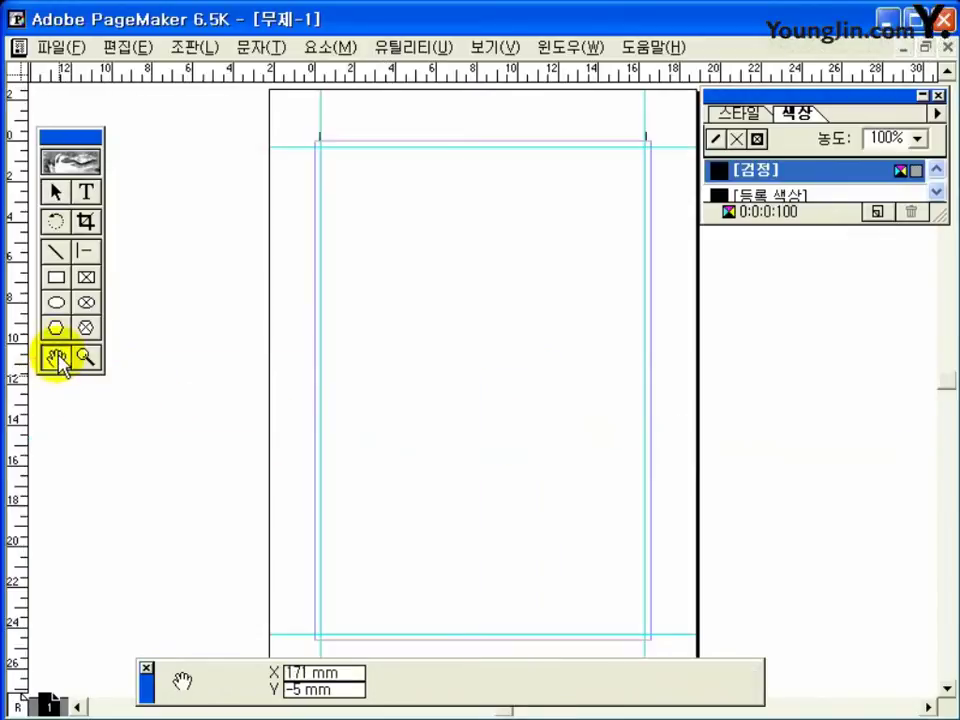
left_click(87, 360)
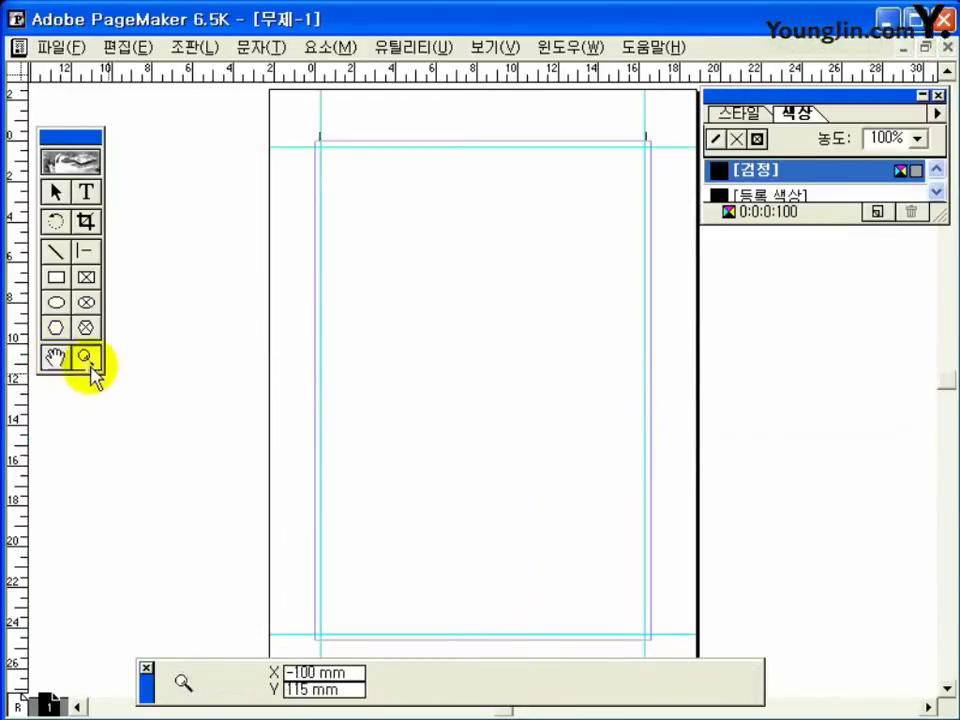
left_click_drag(609, 607, 681, 658)
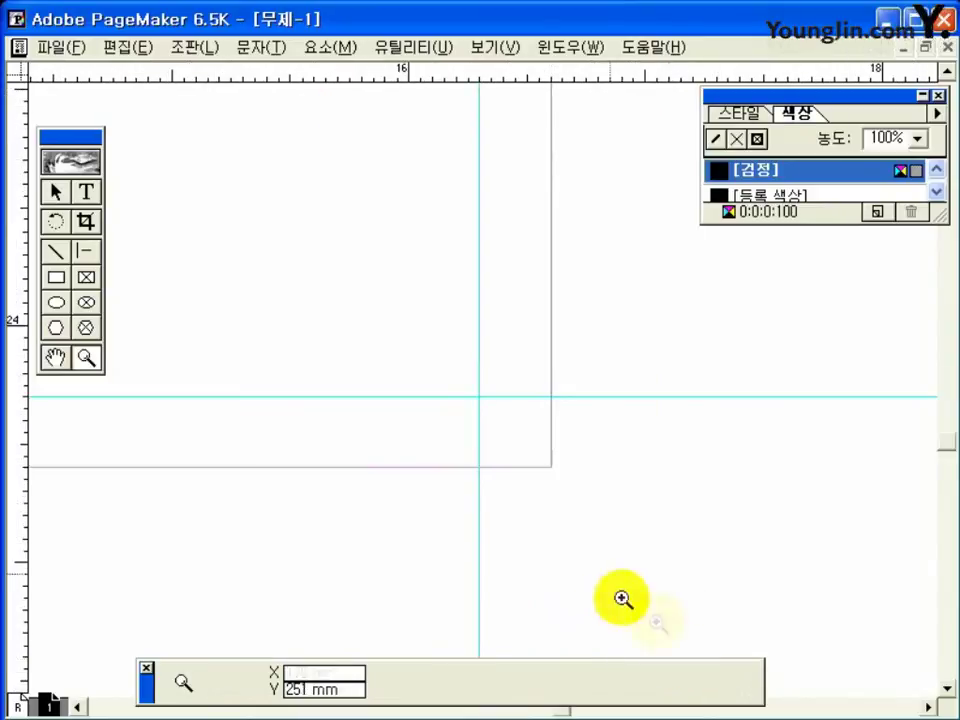
key("ctrl+v")
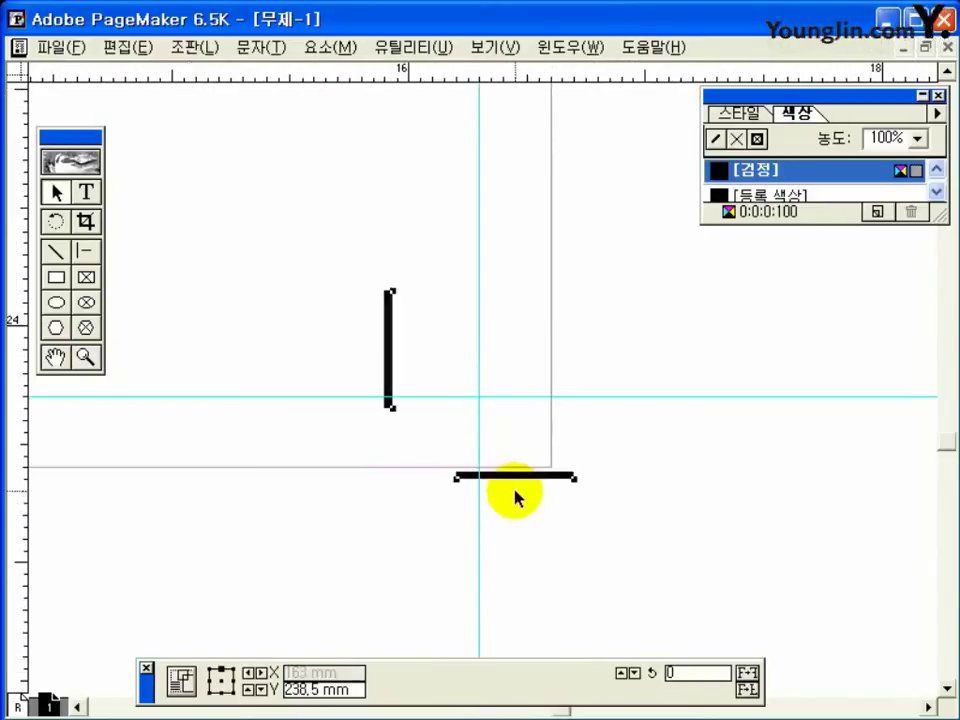
left_click_drag(519, 484, 577, 507)
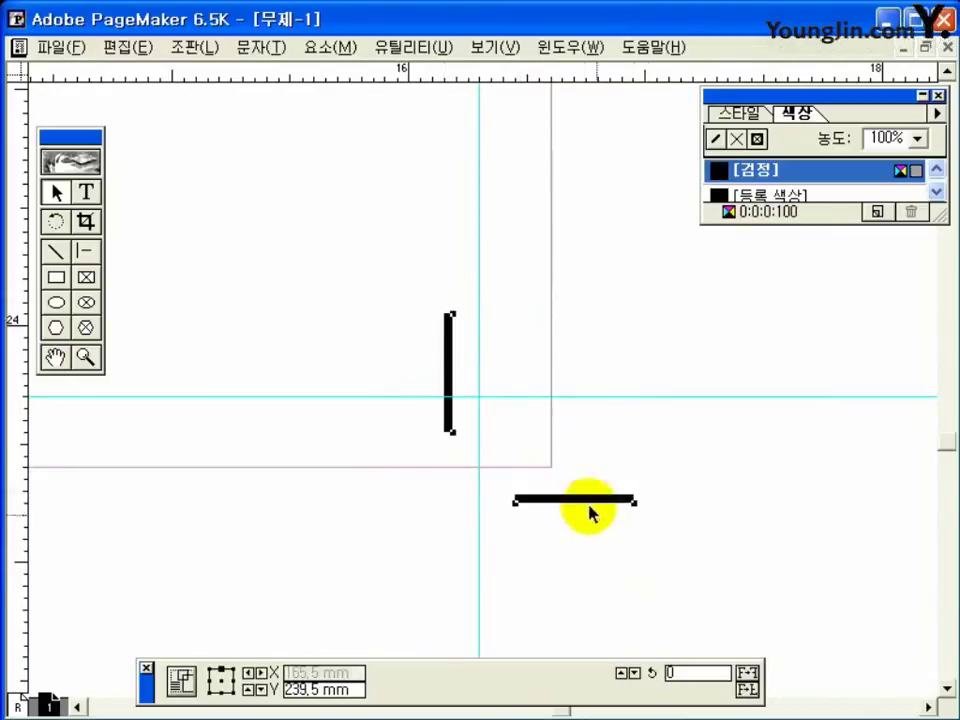
left_click(748, 690)
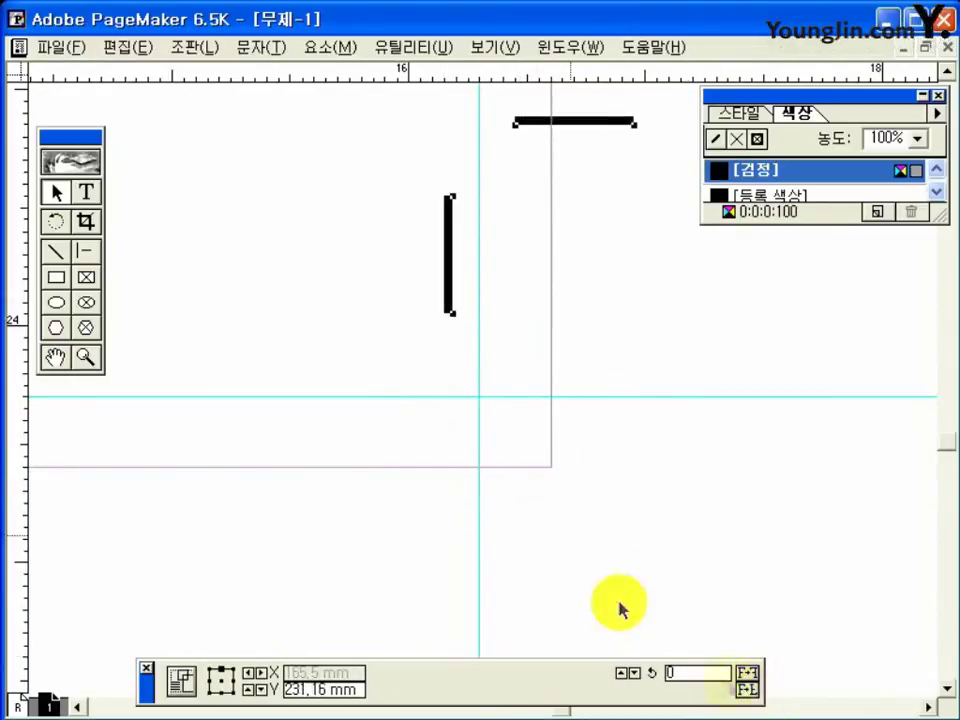
- Align the flipped lines with the guides outside the bottom-right margin corner, with the vertical line starting at the bottom margin, Y 251 mm
left_click_drag(448, 253, 497, 536)
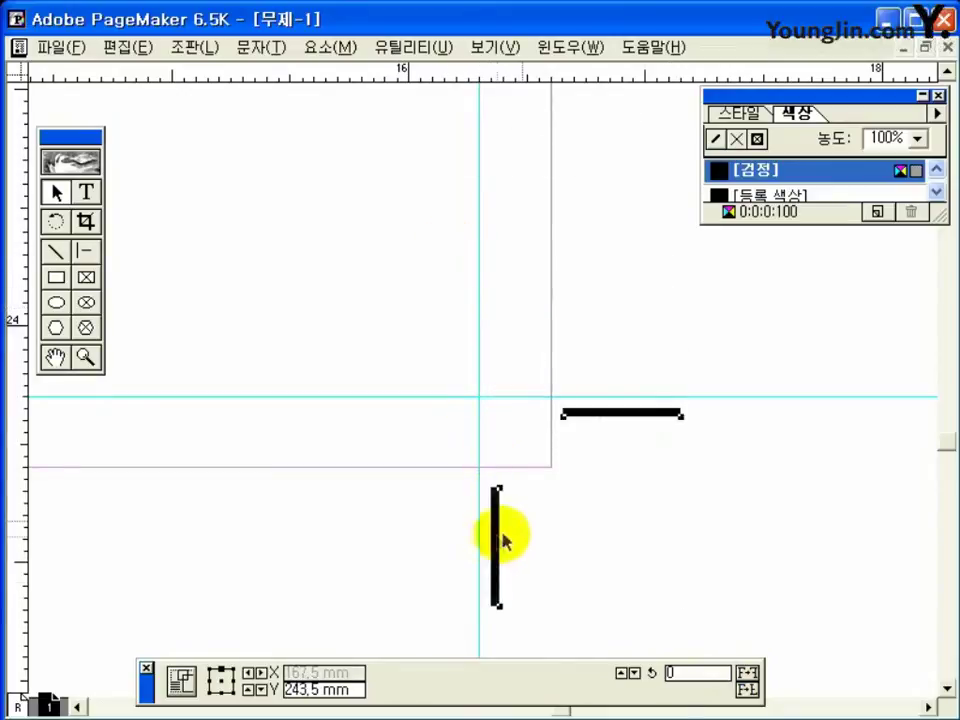
left_click_drag(619, 419, 612, 405)
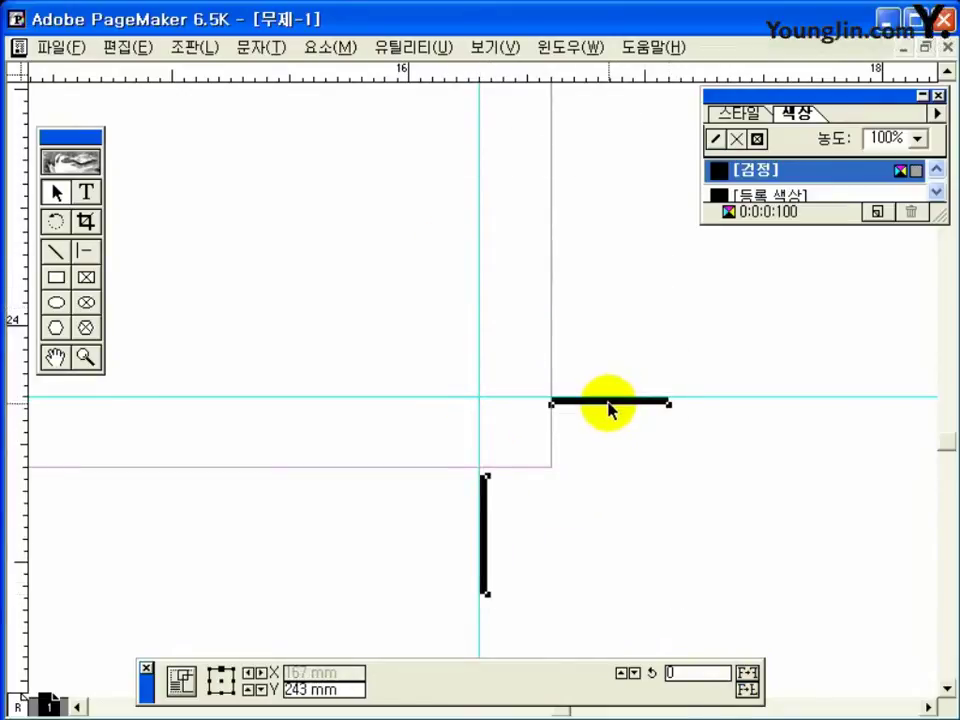
left_click(557, 430)
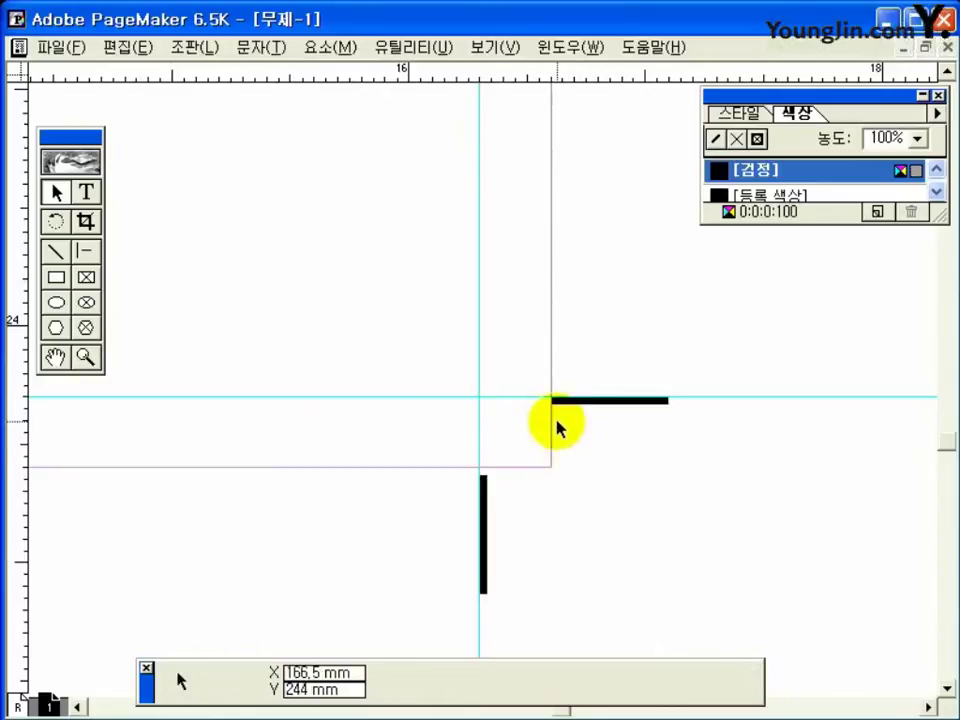
left_click(485, 504)
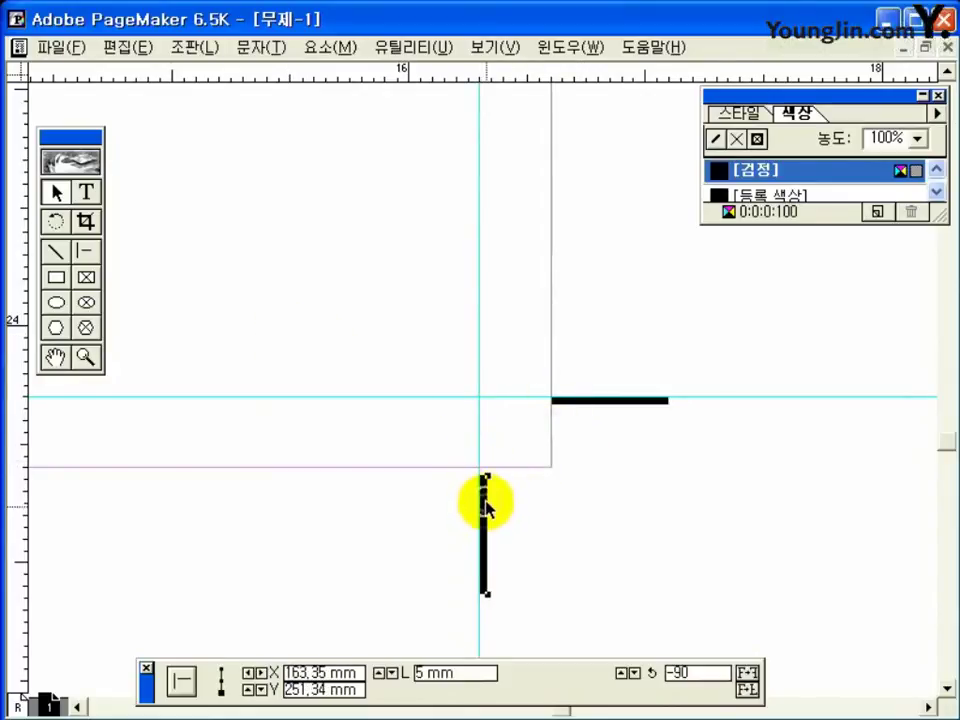
left_click_drag(485, 504, 484, 460)
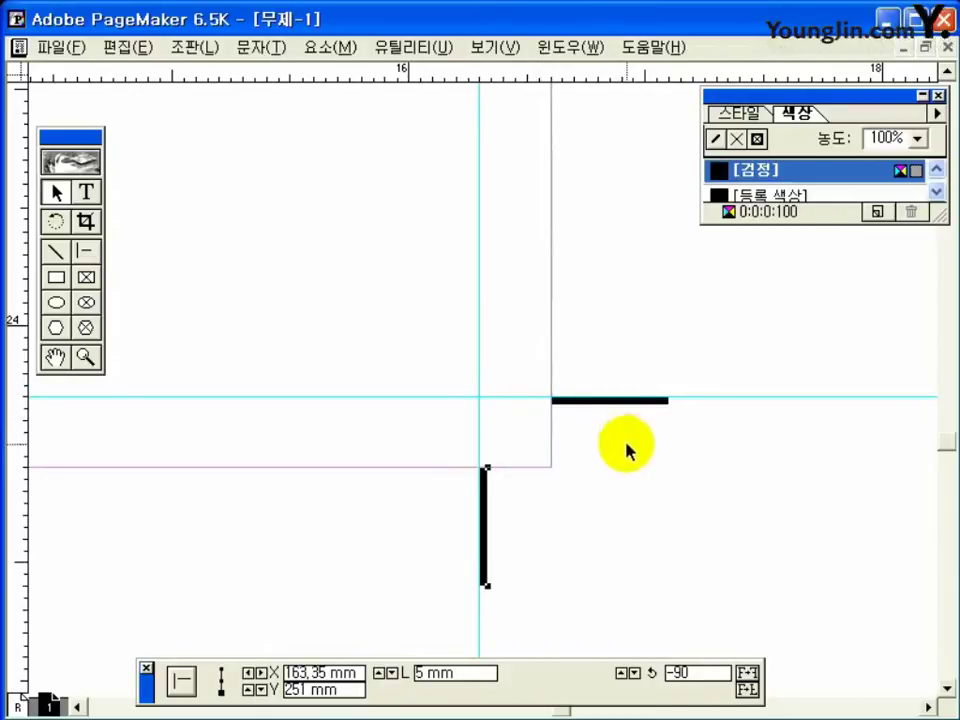
- Copy both bottom-right crop-mark lines, paste them near the bottom-left margin corner and flip the copies horizontally
left_click(617, 397)
left_click_drag(741, 621, 421, 346)
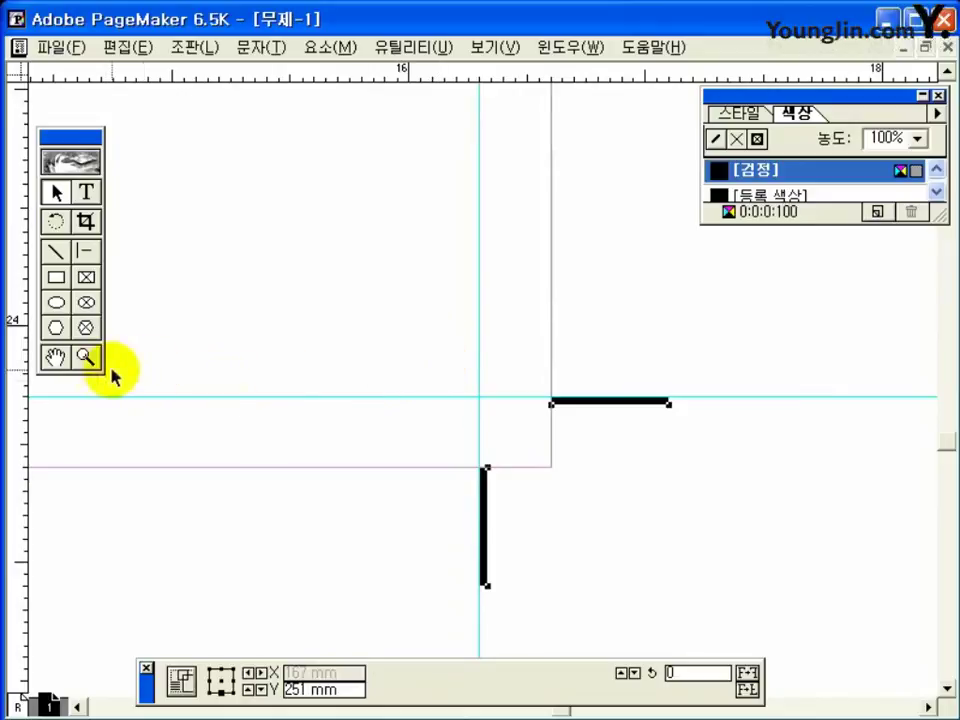
double_click(56, 358)
left_click(86, 357)
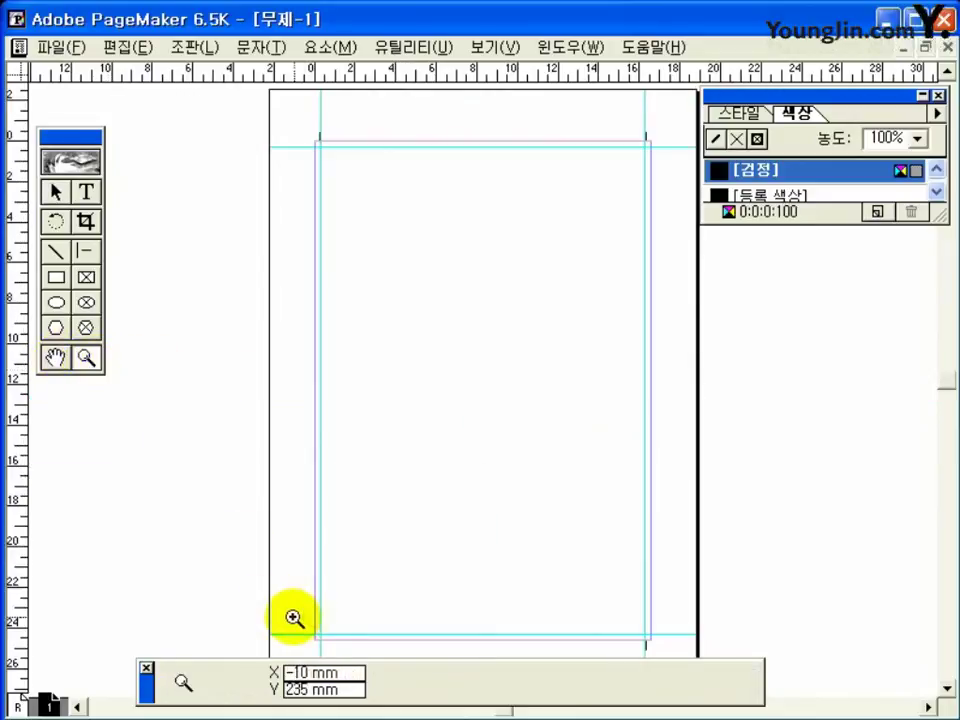
left_click_drag(294, 619, 347, 656)
key("ctrl+v")
left_click(748, 673)
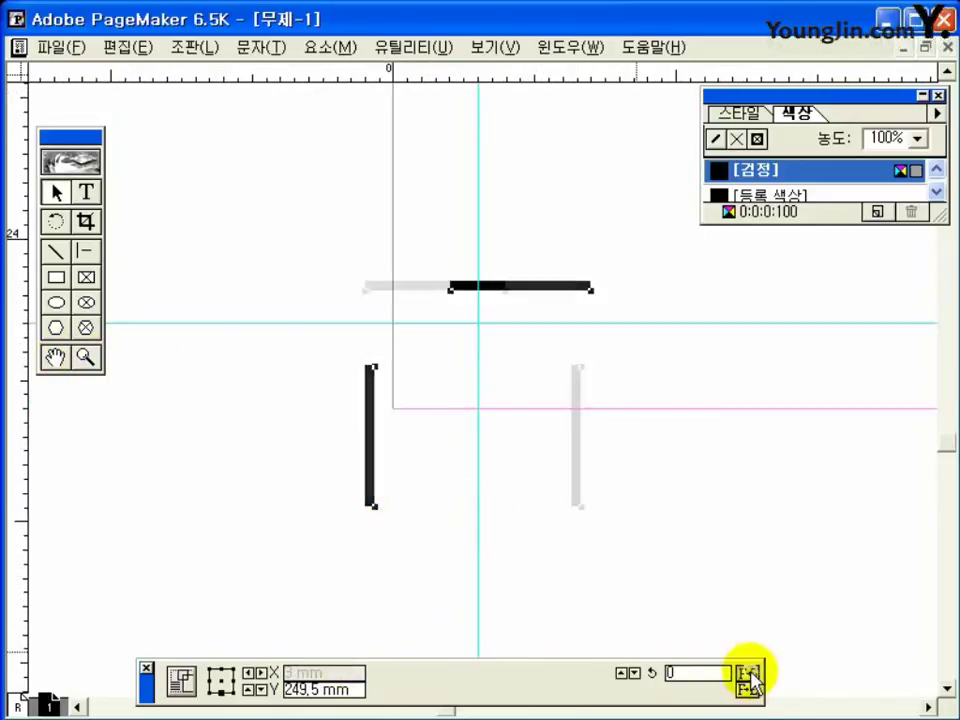
- Move the flipped crop-mark lines outside the bottom-left margin corner, aligned with the 3 mm inner guides
left_click_drag(489, 281, 375, 326)
left_click(472, 455)
double_click(56, 358)
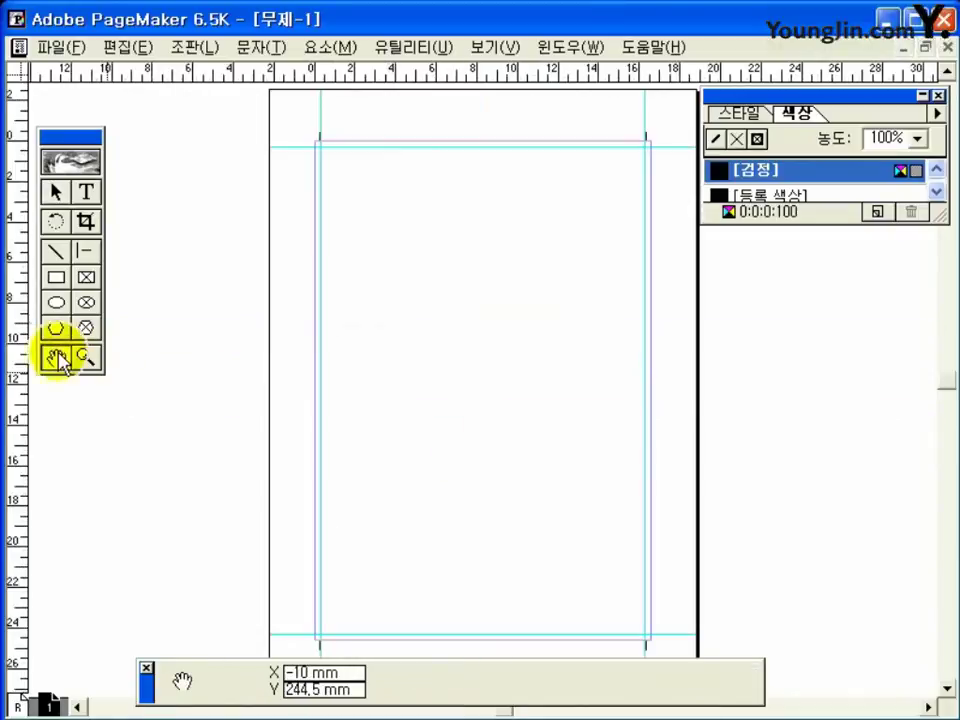
- Place 01.jpg as an independent graphic at the top-left margin corner, X 0 mm and Y 0 mm, without storing a complete copy in the publication
left_click(60, 47)
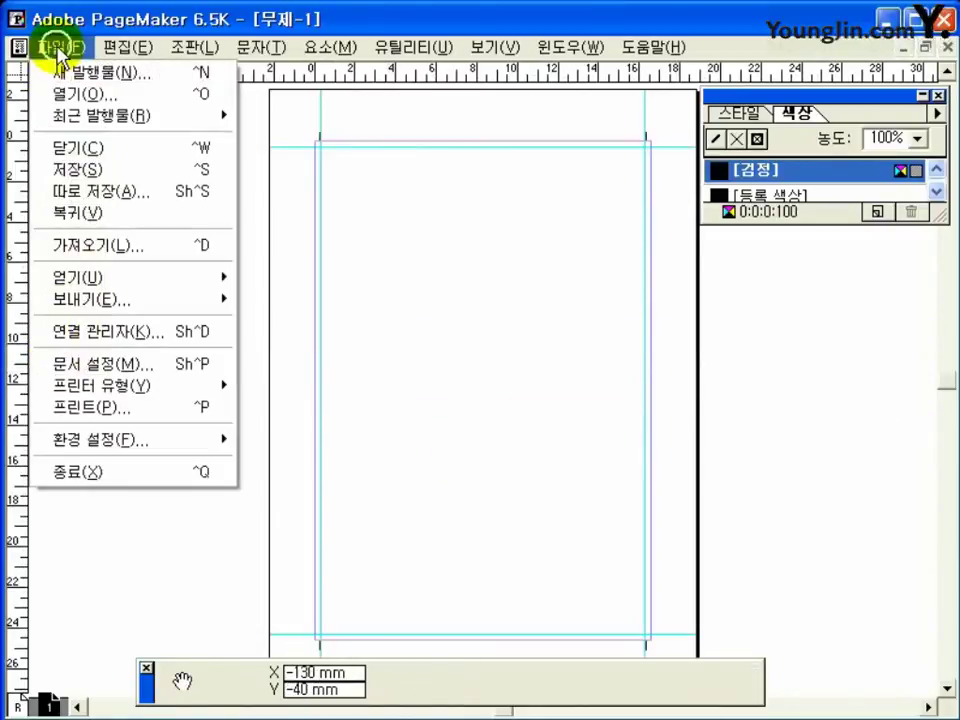
left_click(66, 247)
left_click(34, 143)
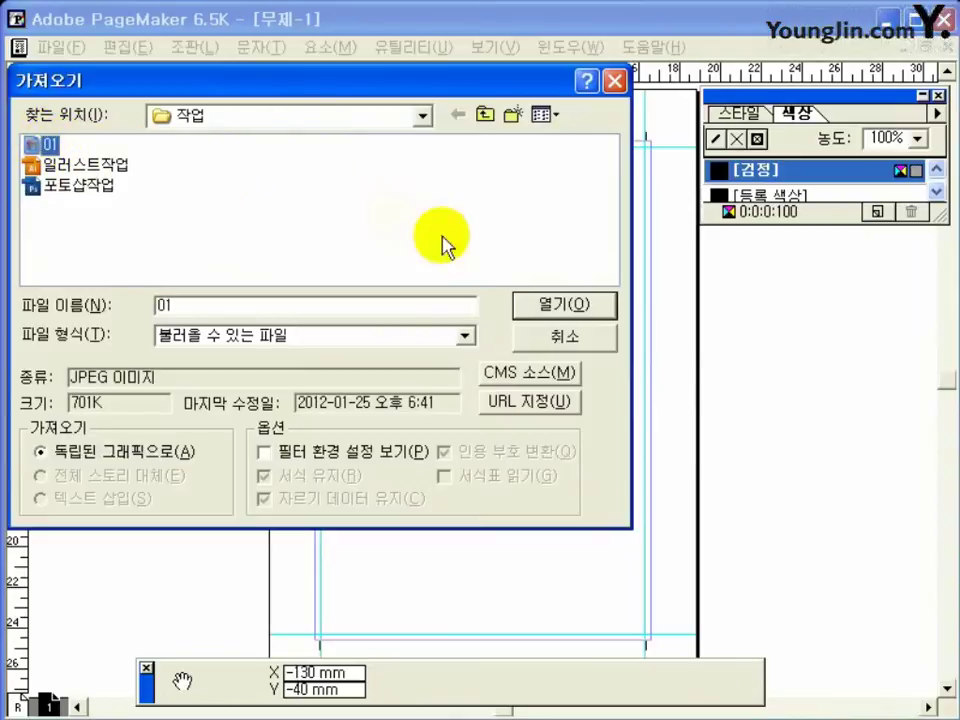
left_click(545, 313)
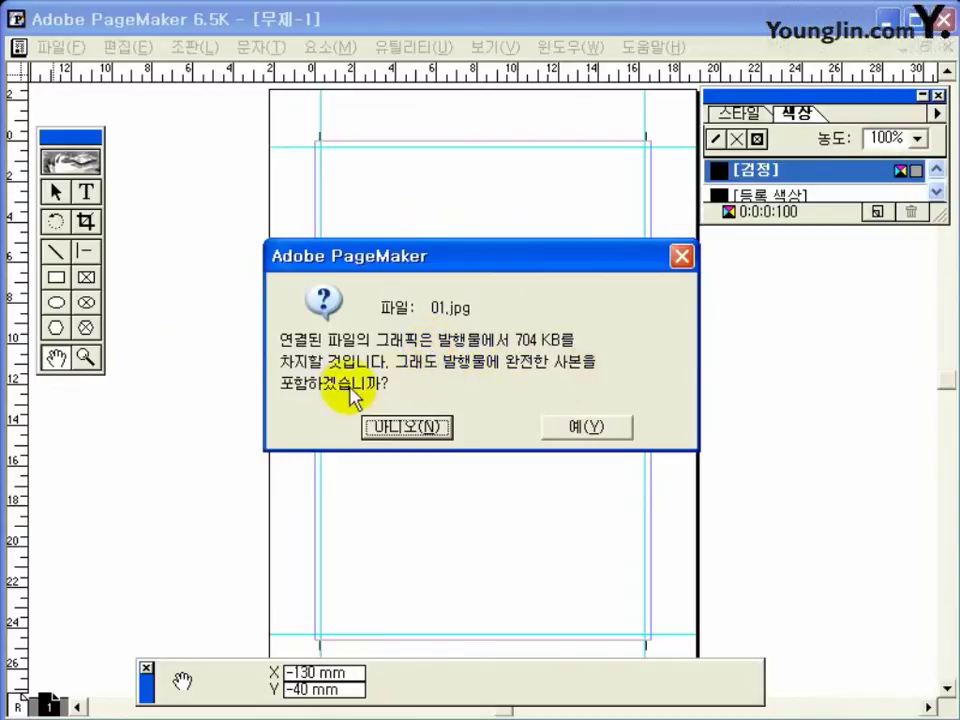
left_click(416, 430)
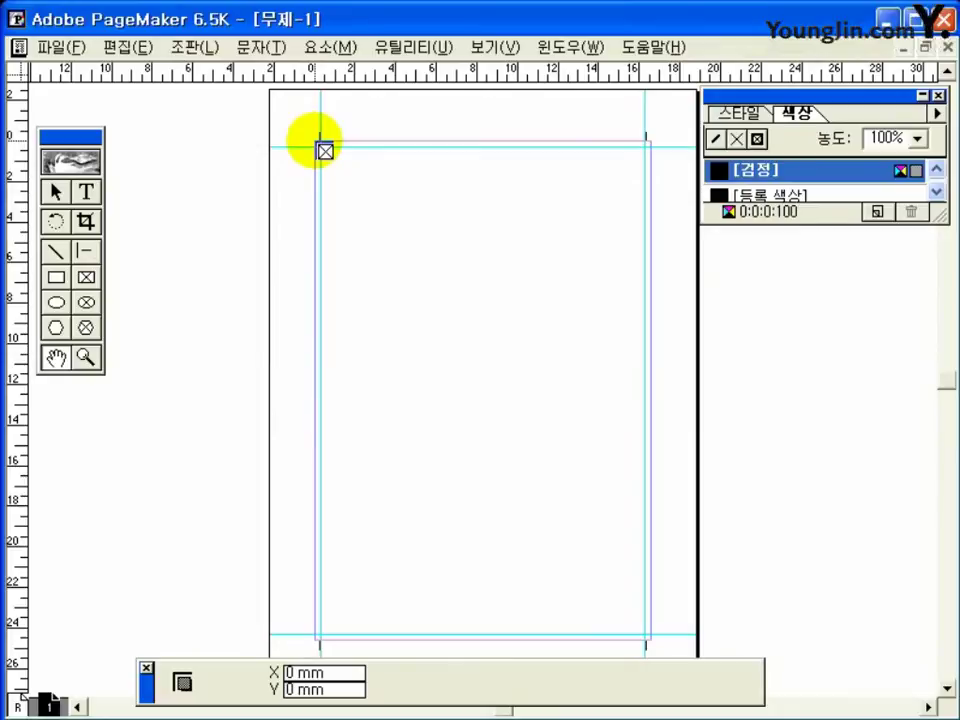
left_click(318, 144)
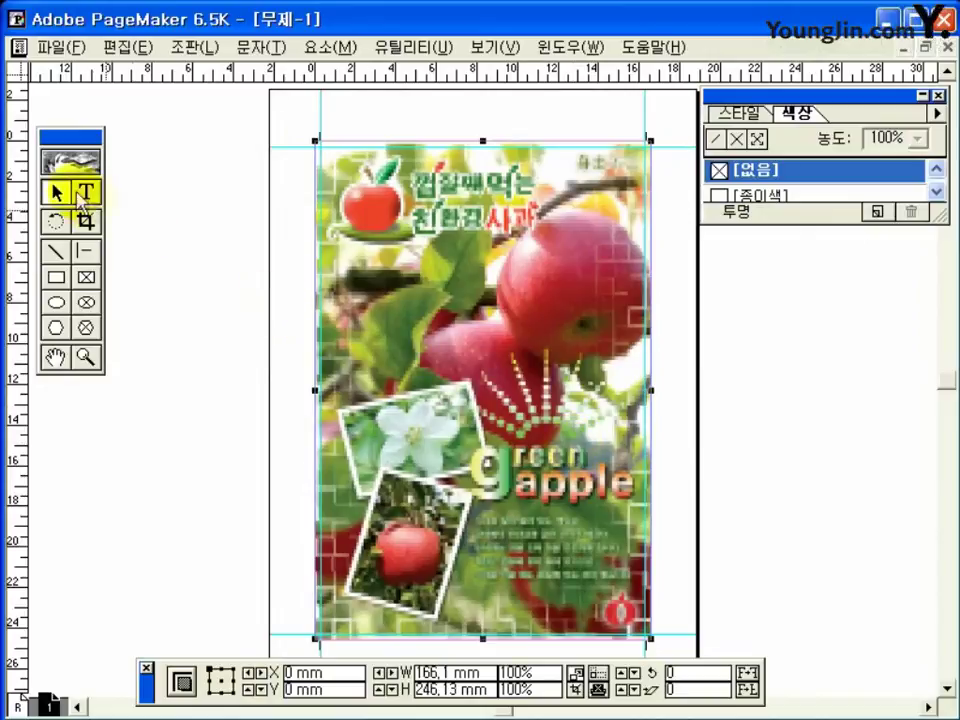
- Set the placed apple image's size to 166 mm wide and 246 mm high
left_click(122, 214)
left_click(528, 572)
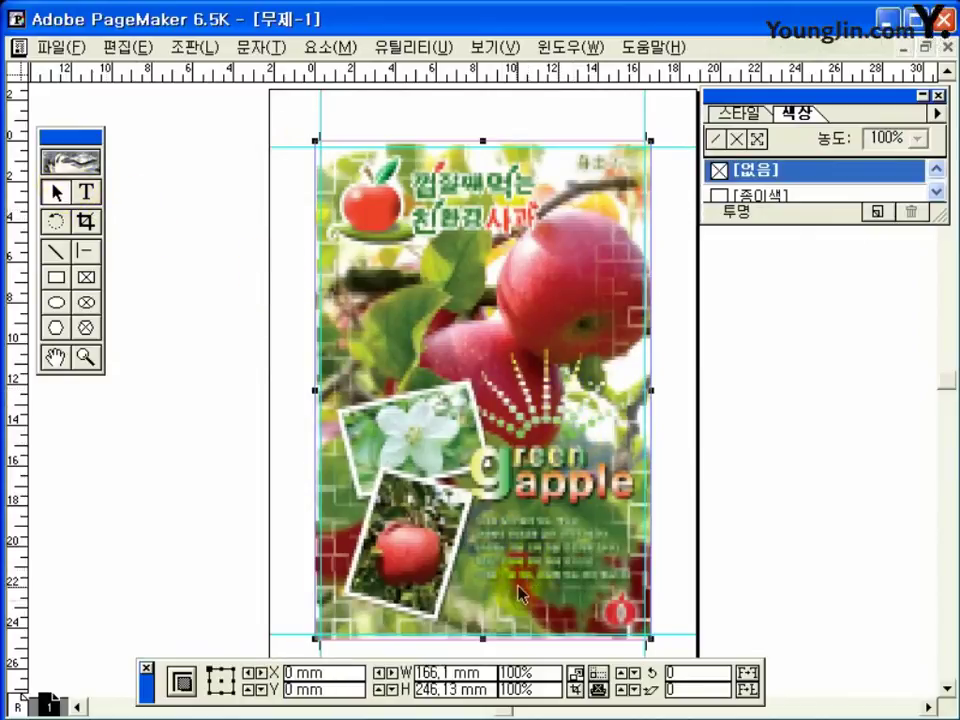
double_click(325, 689)
double_click(445, 672)
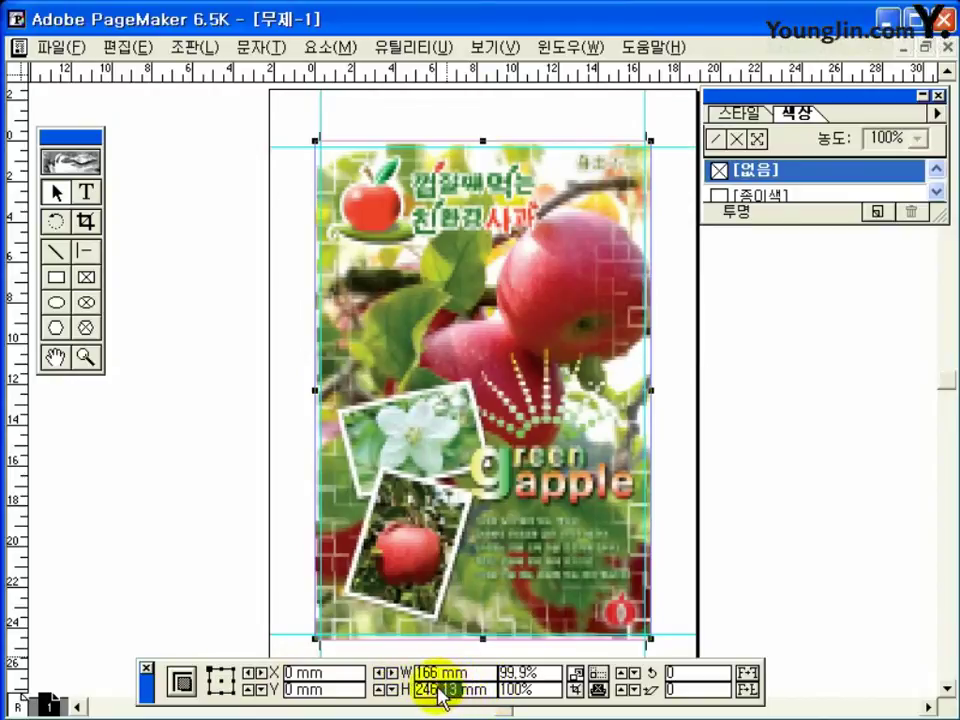
left_click_drag(437, 690, 480, 695)
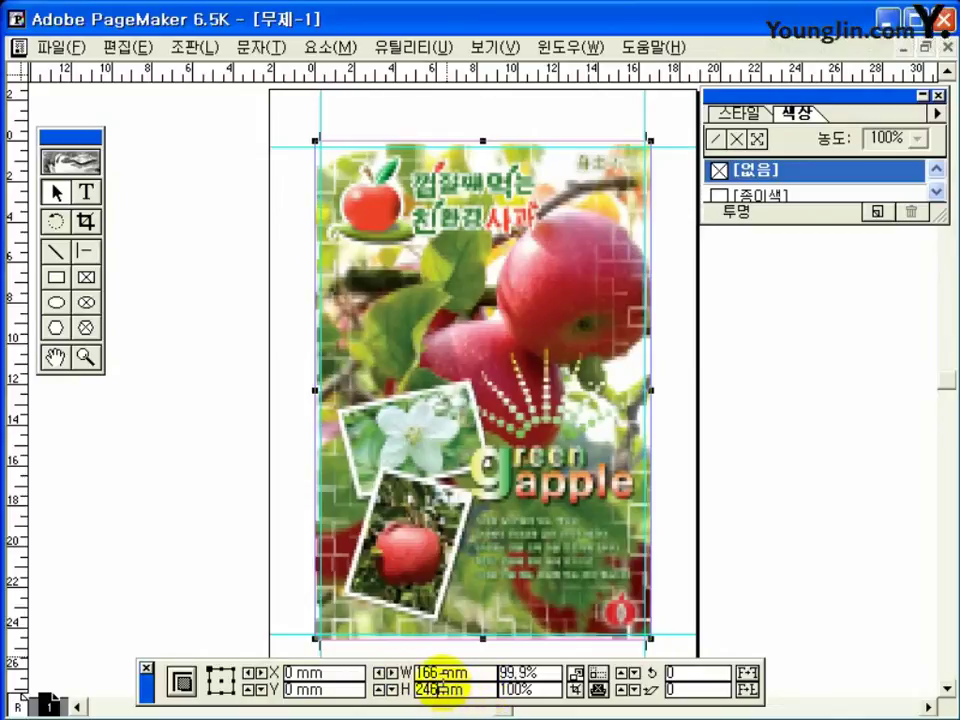
key("Return")
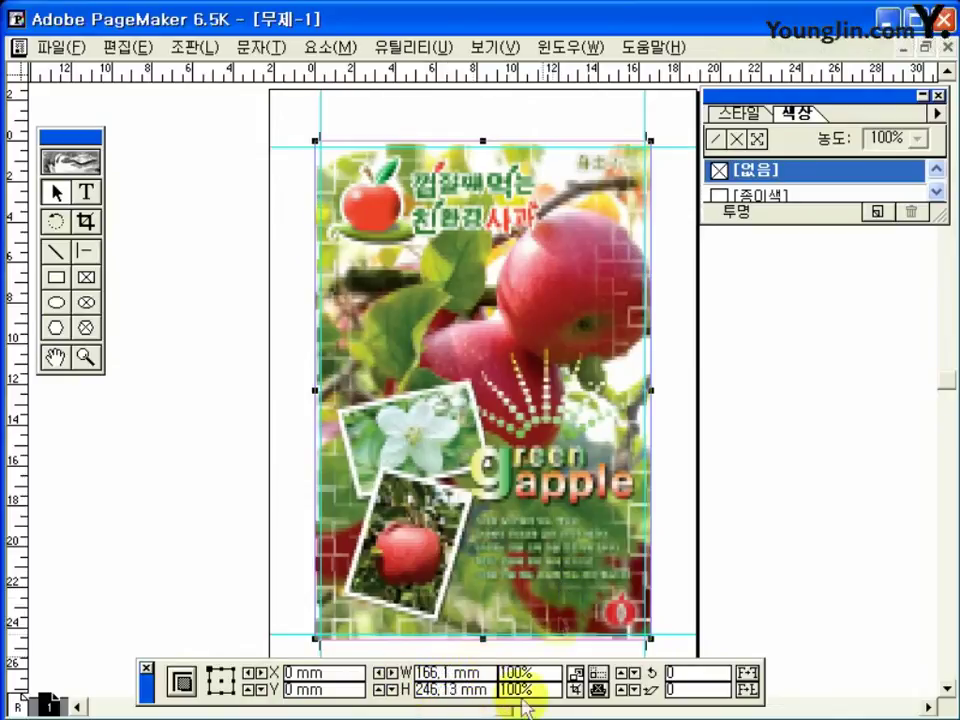
type("166mm")
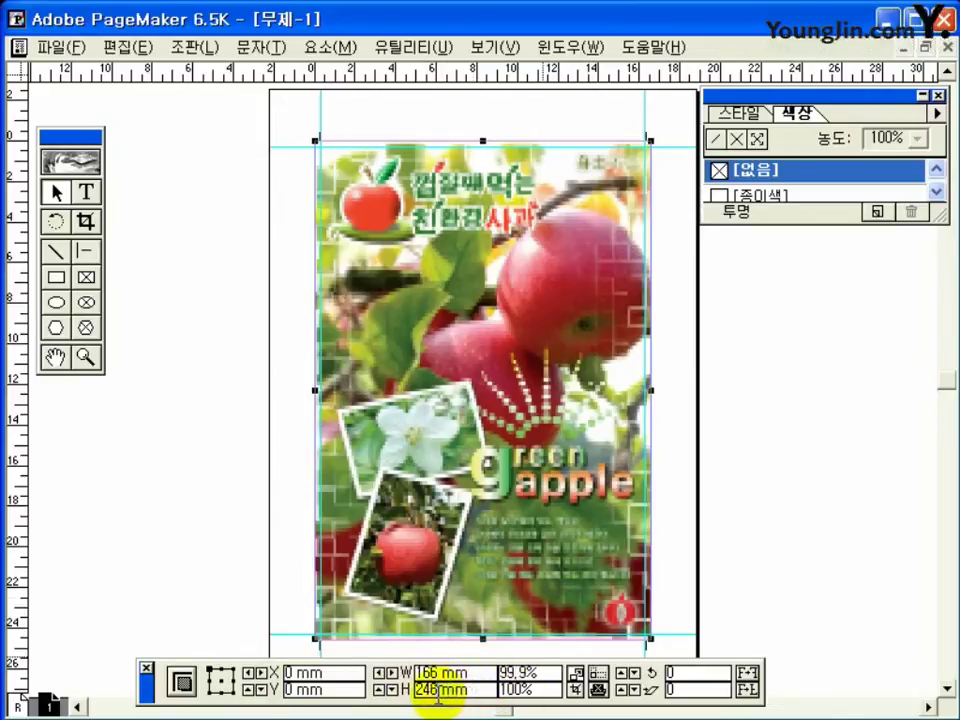
key("Return")
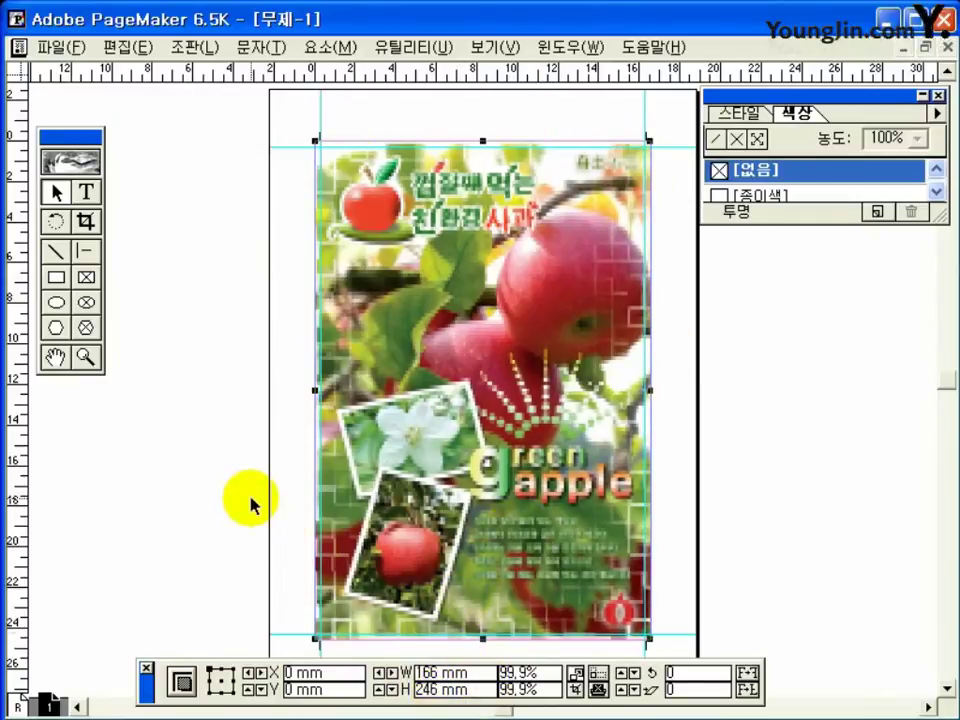
- Set the graphics display preference to high resolution (고해상도)
left_click(68, 47)
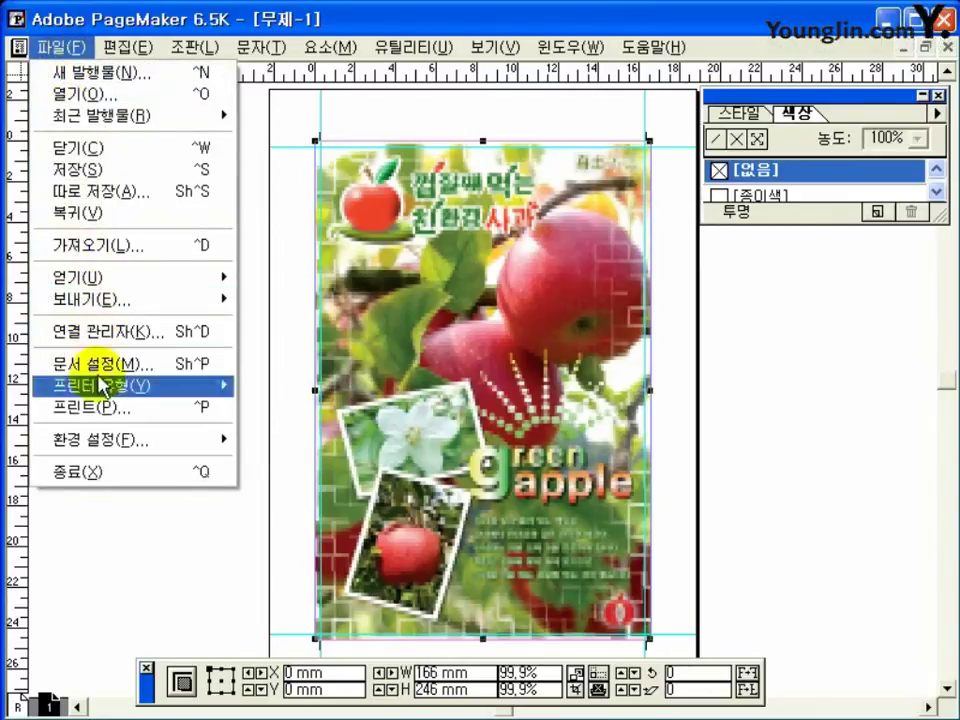
mouse_move(116, 441)
left_click(245, 441)
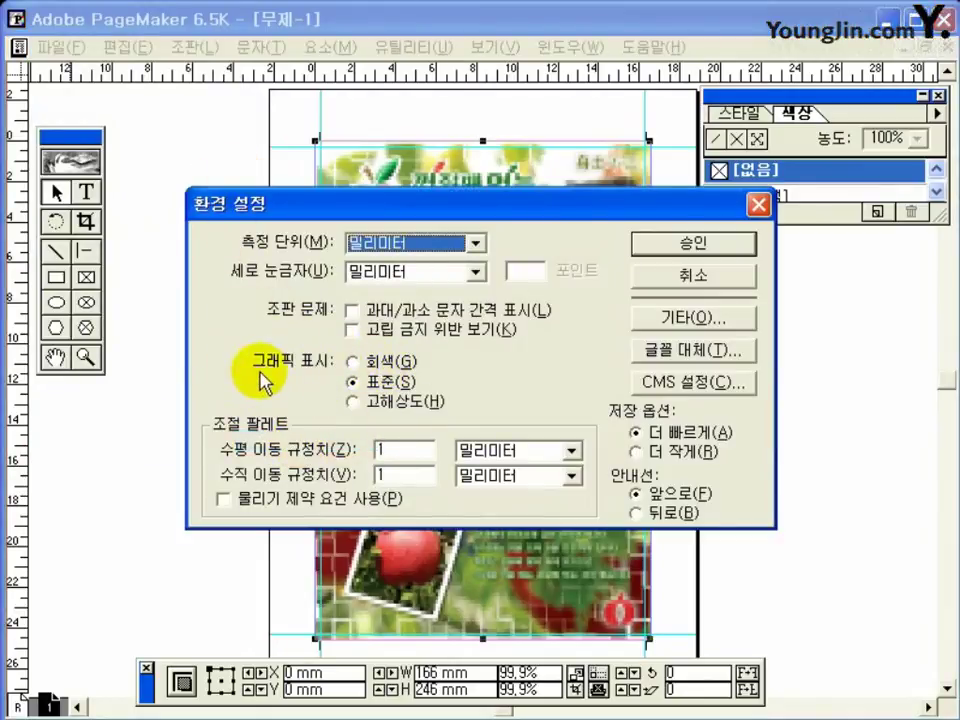
left_click(351, 401)
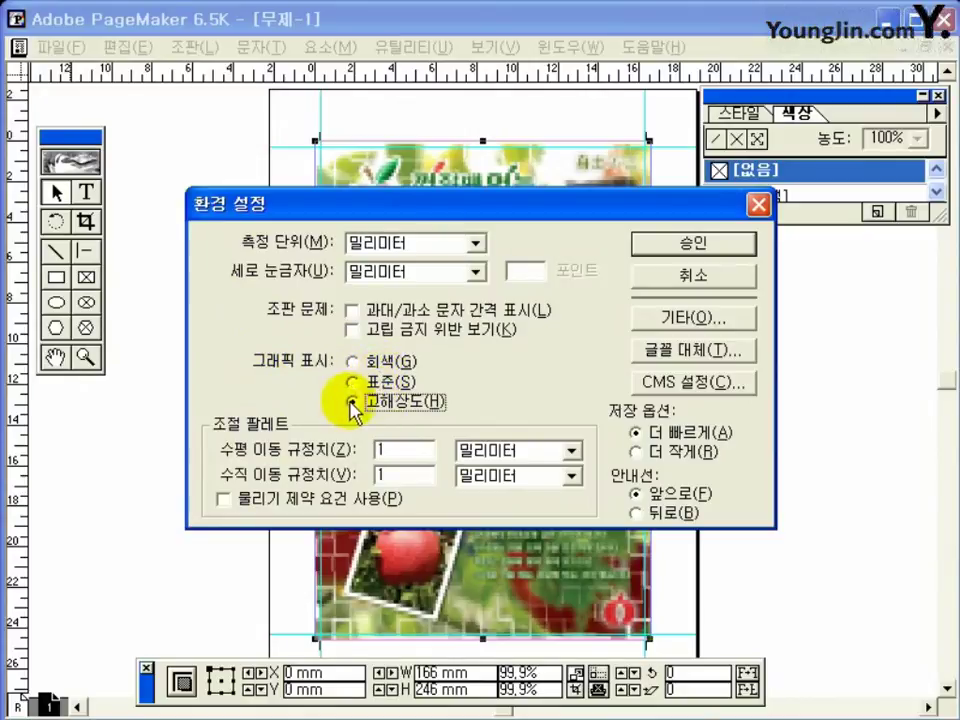
left_click(700, 245)
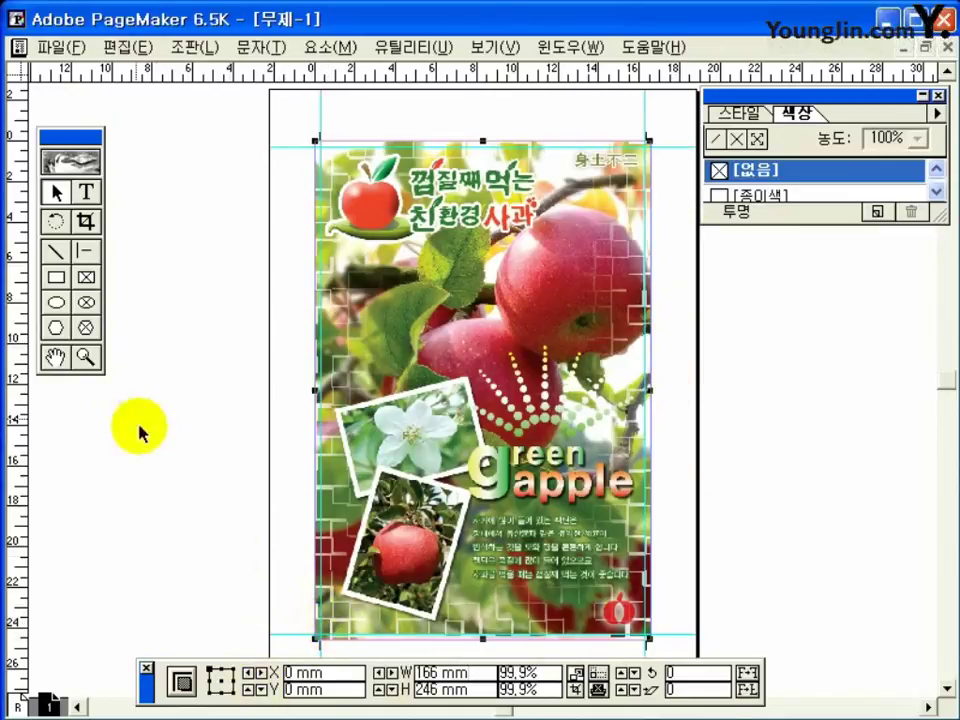
- Add the text 01 in a text block beside the vertical crop mark at the artwork's bottom-left corner
left_click(86, 357)
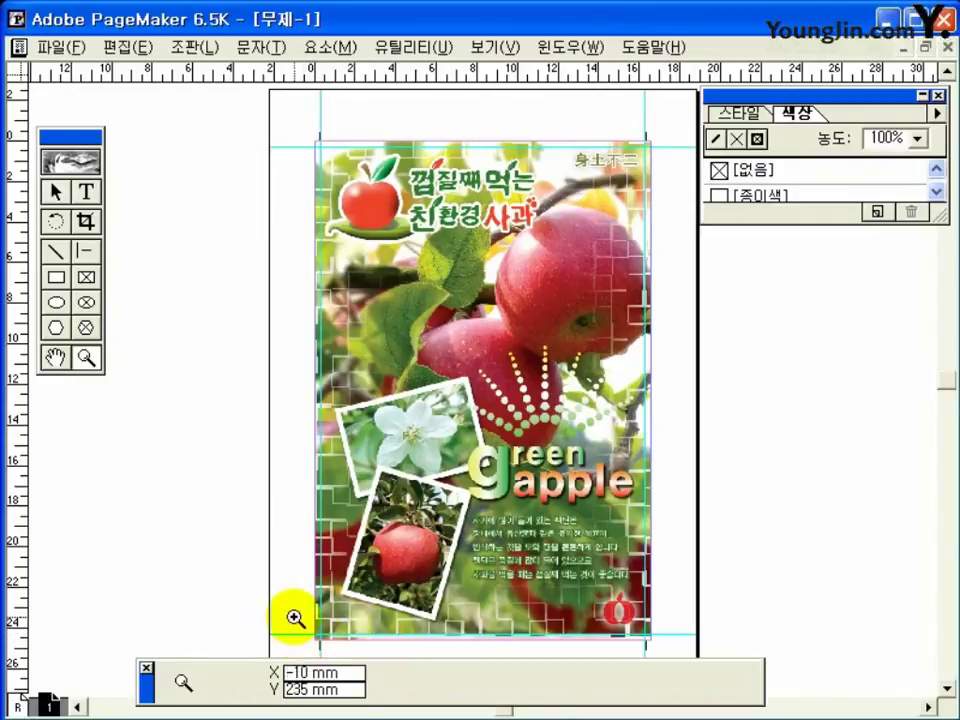
left_click(360, 655)
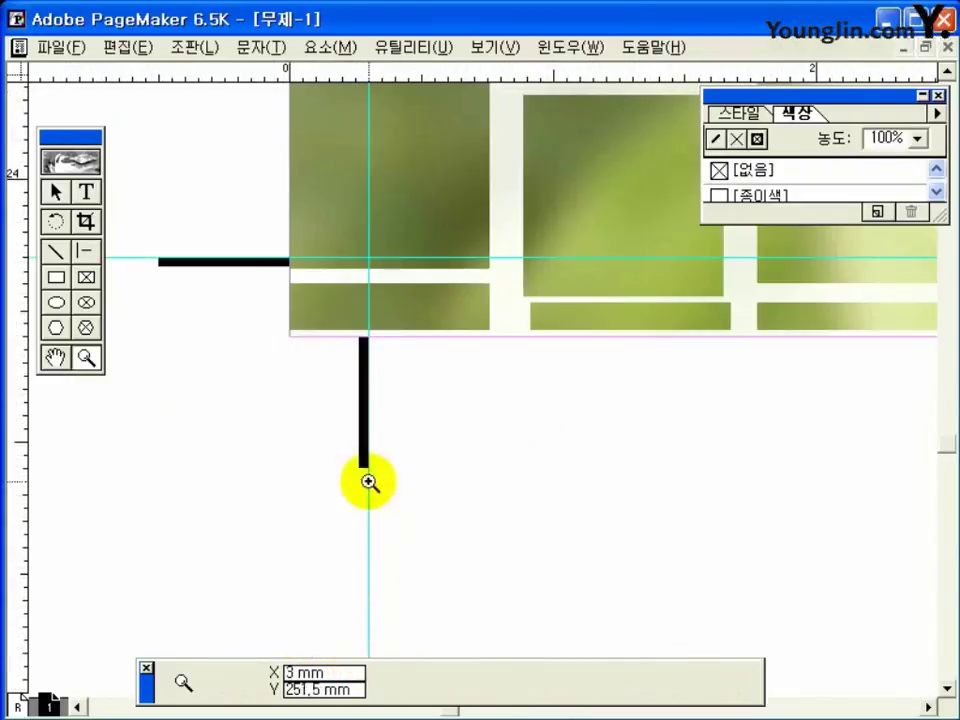
left_click(87, 192)
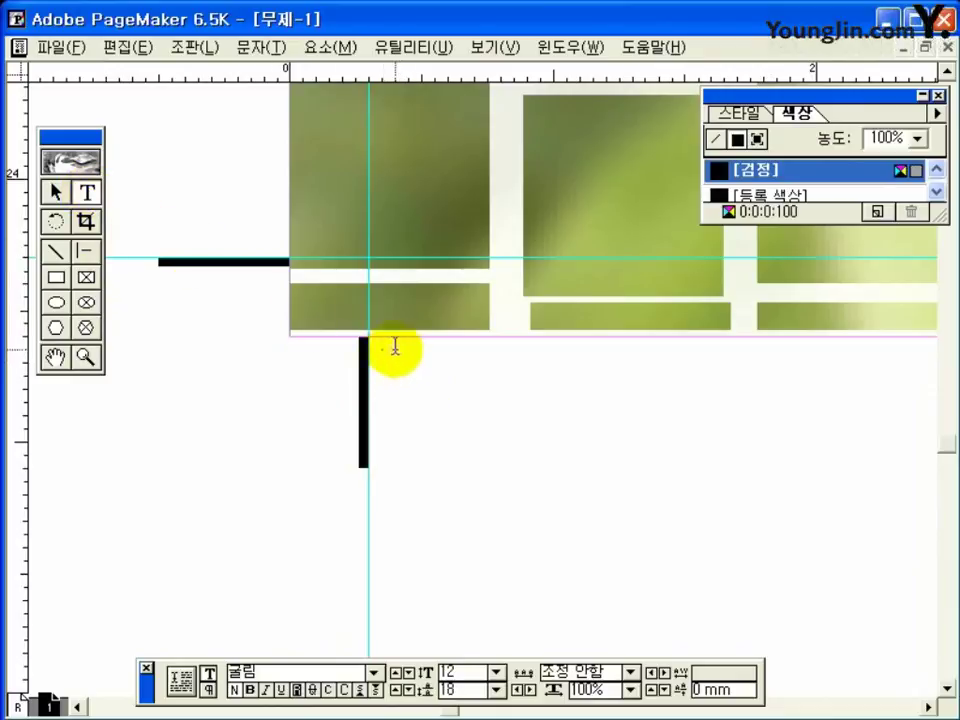
left_click_drag(382, 349, 699, 463)
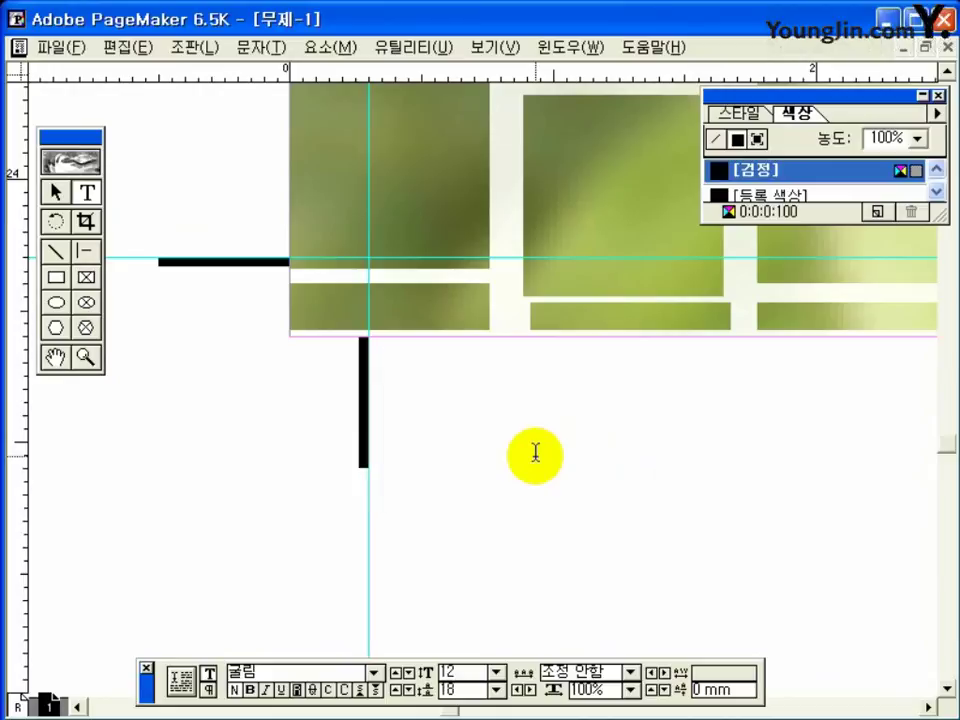
type("01")
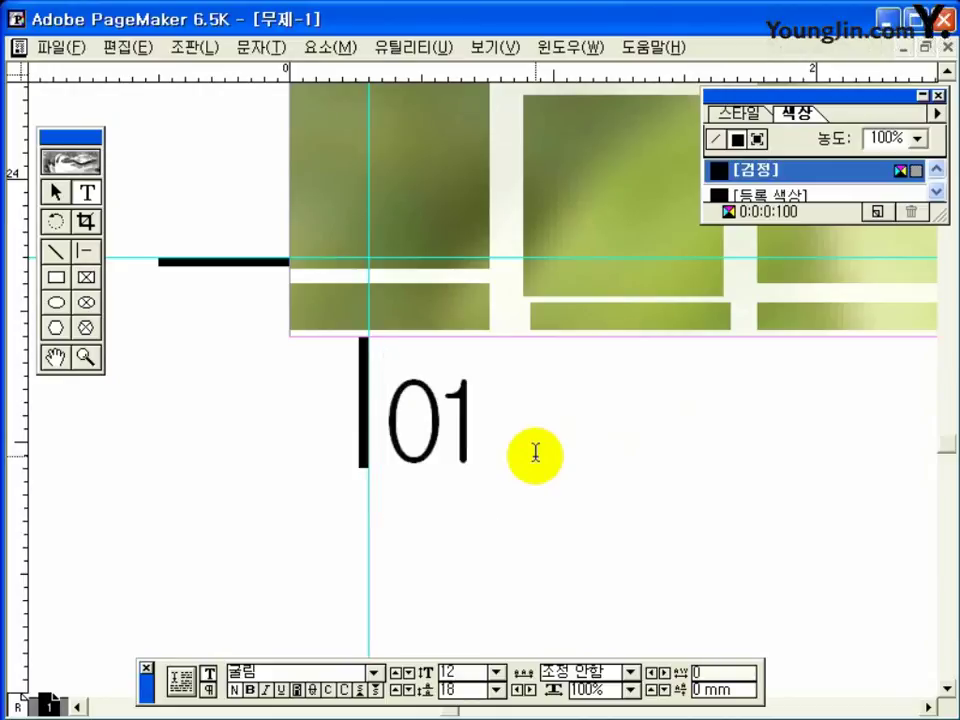
- Format the 01 text in the 돋움 font at size 10 with kerning increased to 0.21
left_click(471, 450)
left_click_drag(484, 450, 392, 450)
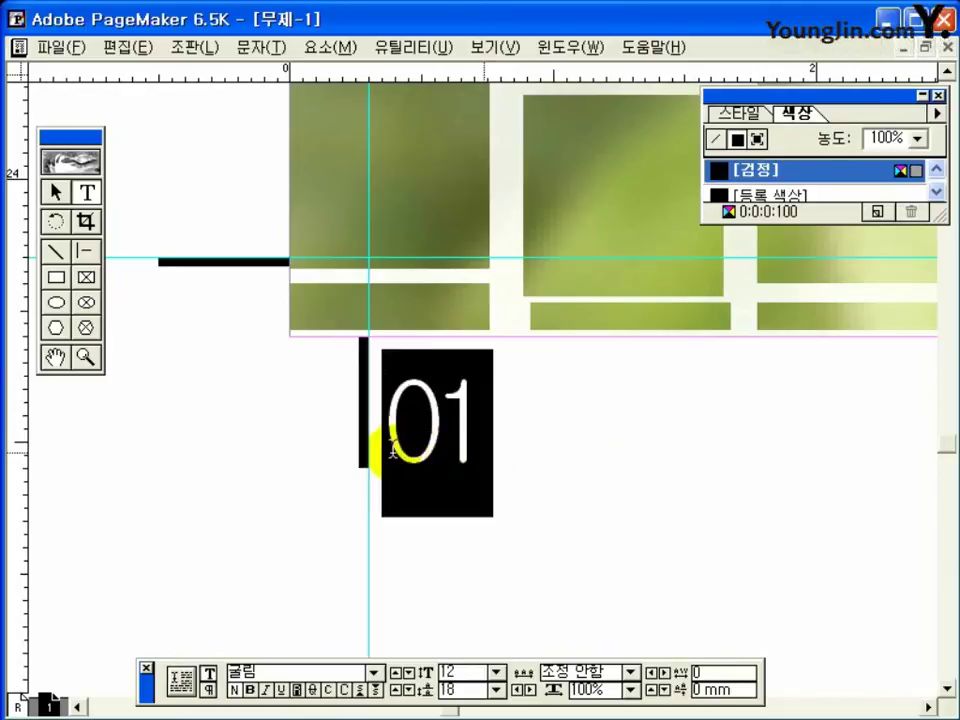
left_click(374, 672)
left_click(282, 628)
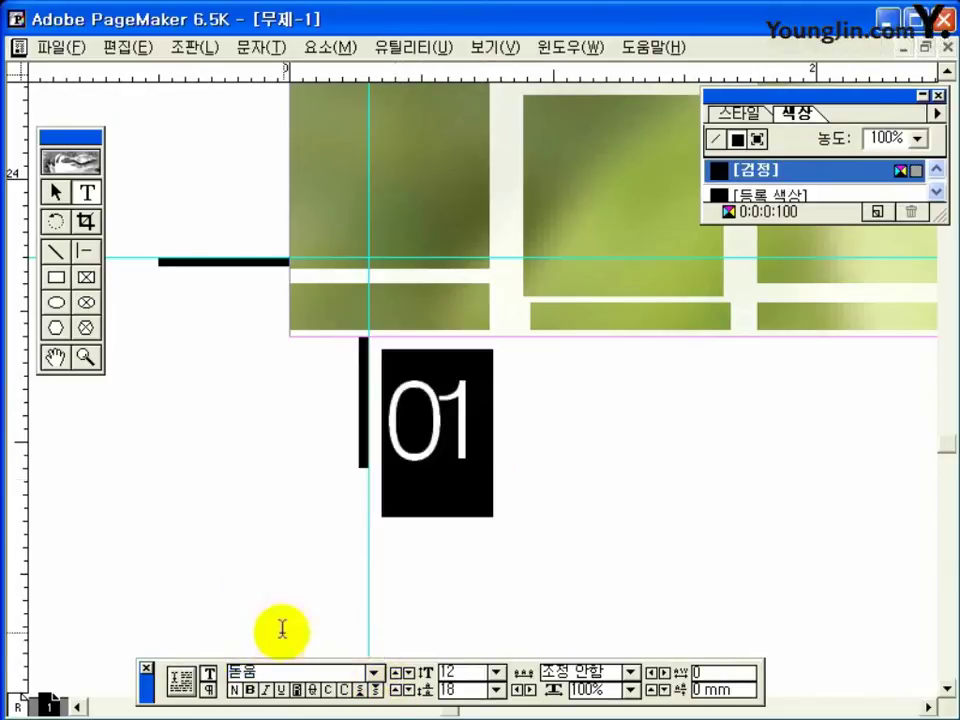
double_click(466, 676)
type("10")
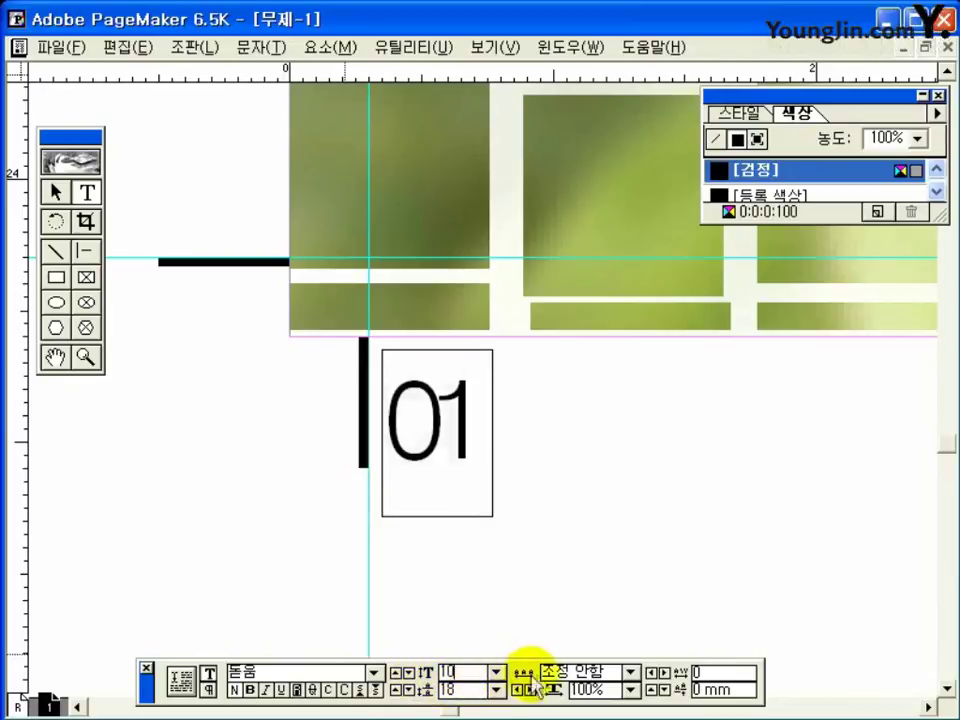
left_click(659, 673)
left_click(659, 673)
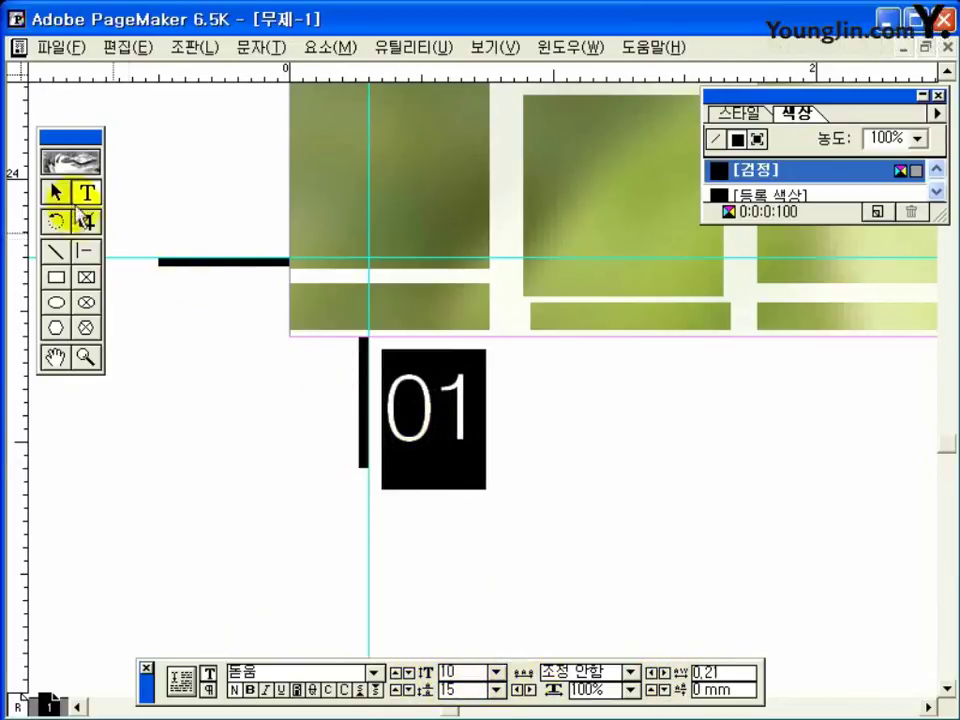
- Move the 01 text block slightly away from the crop mark and artwork, to about X 4 mm and Y 247.5 mm
left_click(55, 192)
left_click(429, 422)
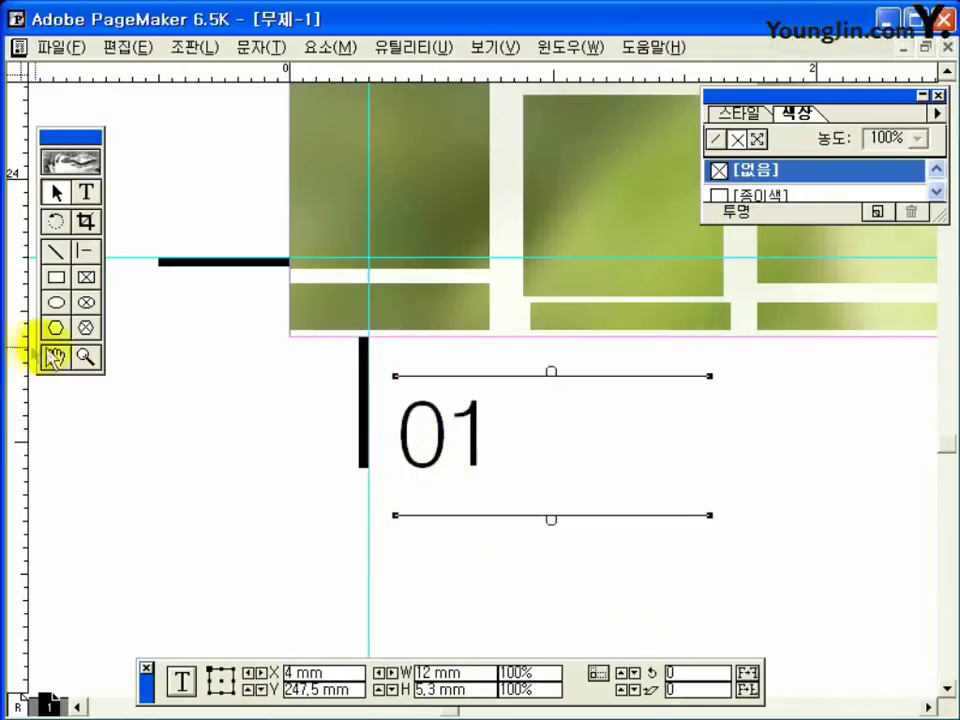
double_click(54, 356)
- Save the publication as 01 in the 작업 folder
left_click(66, 48)
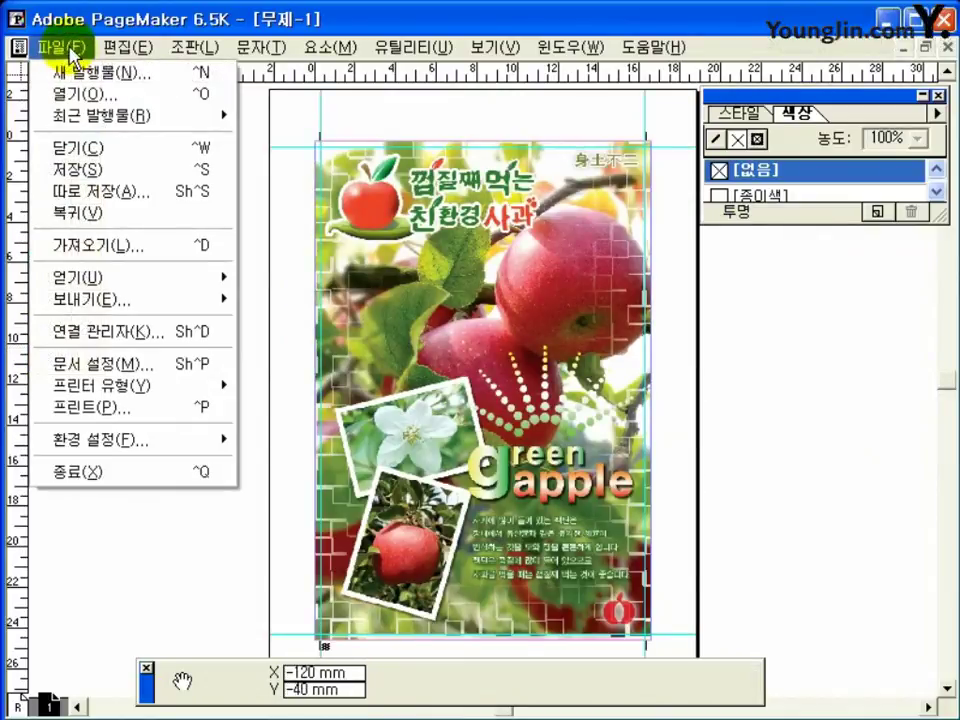
left_click(80, 170)
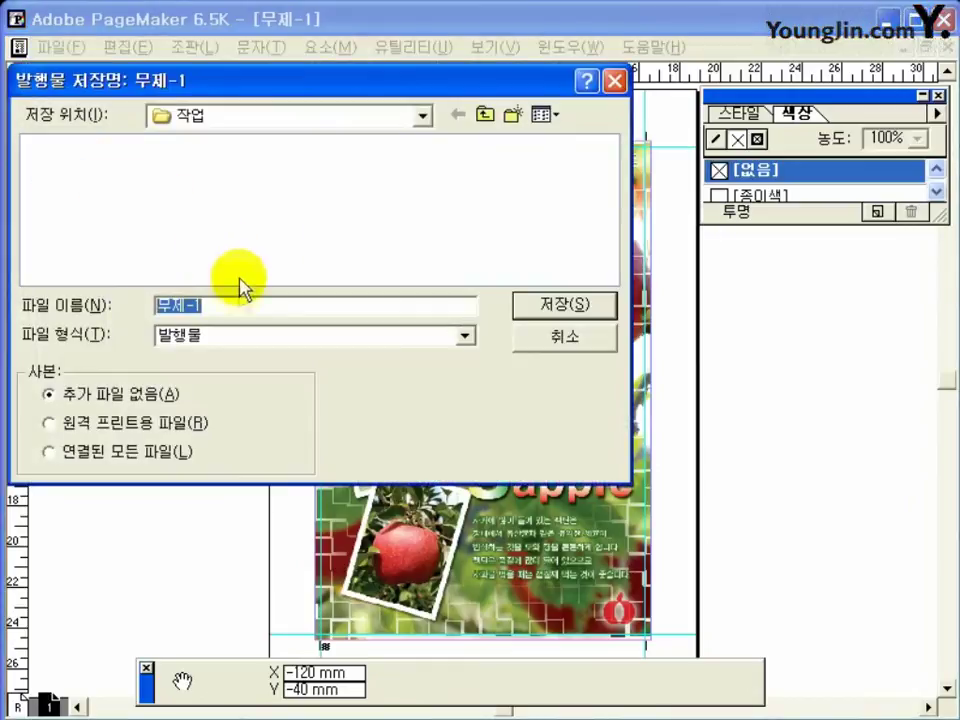
type("01")
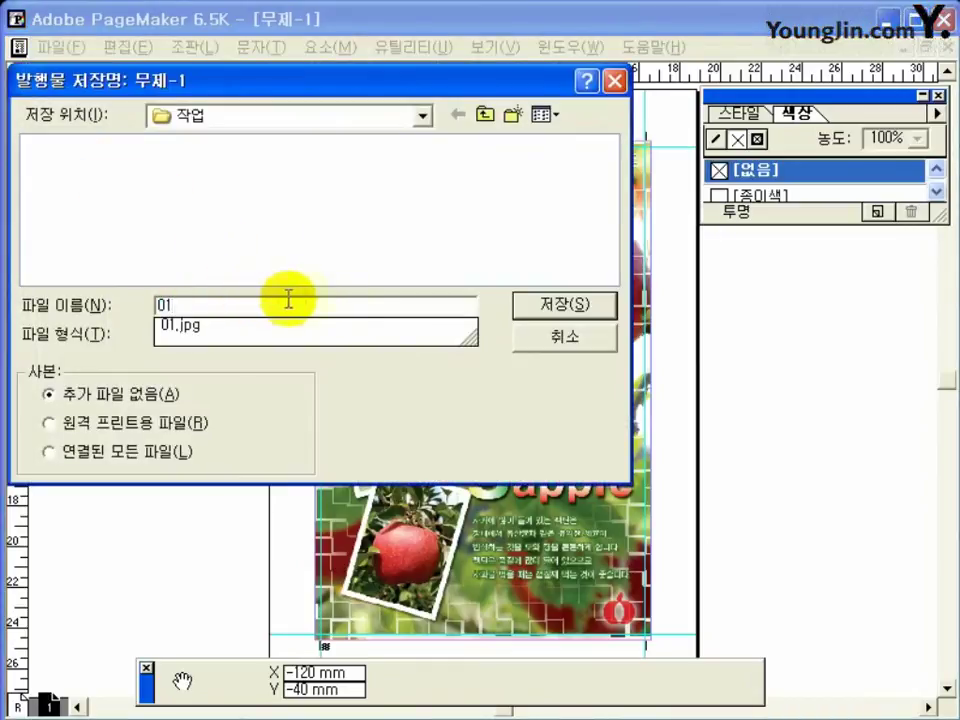
left_click(560, 310)
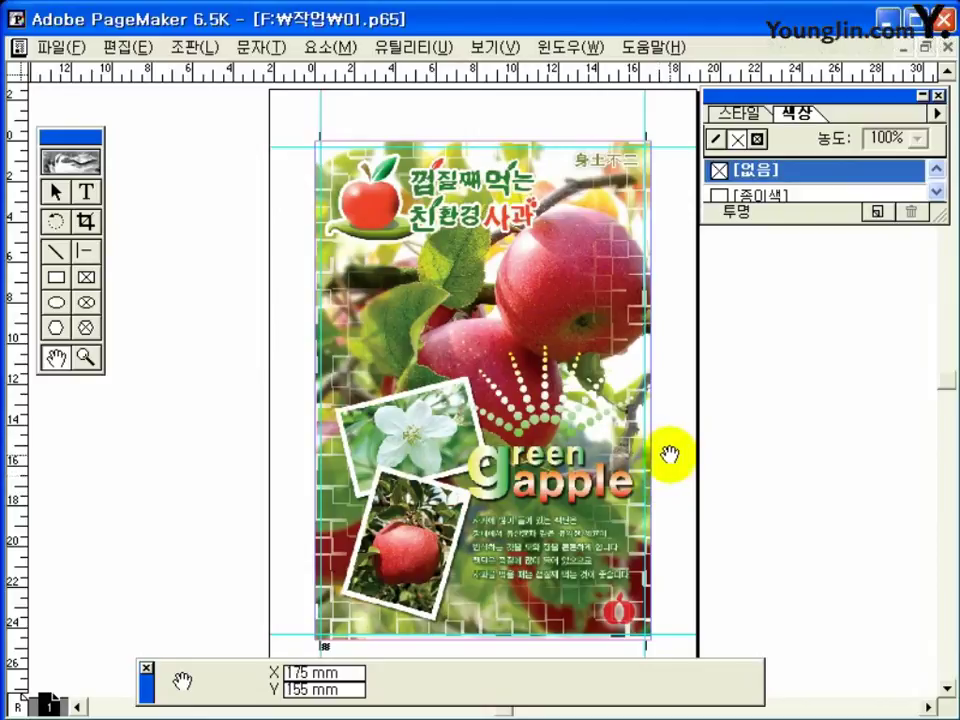
- Close PageMaker, check the two 01 files in the F:\작업 folder and reopen the 01 publication from there
left_click(944, 24)
left_click_drag(402, 246, 268, 146)
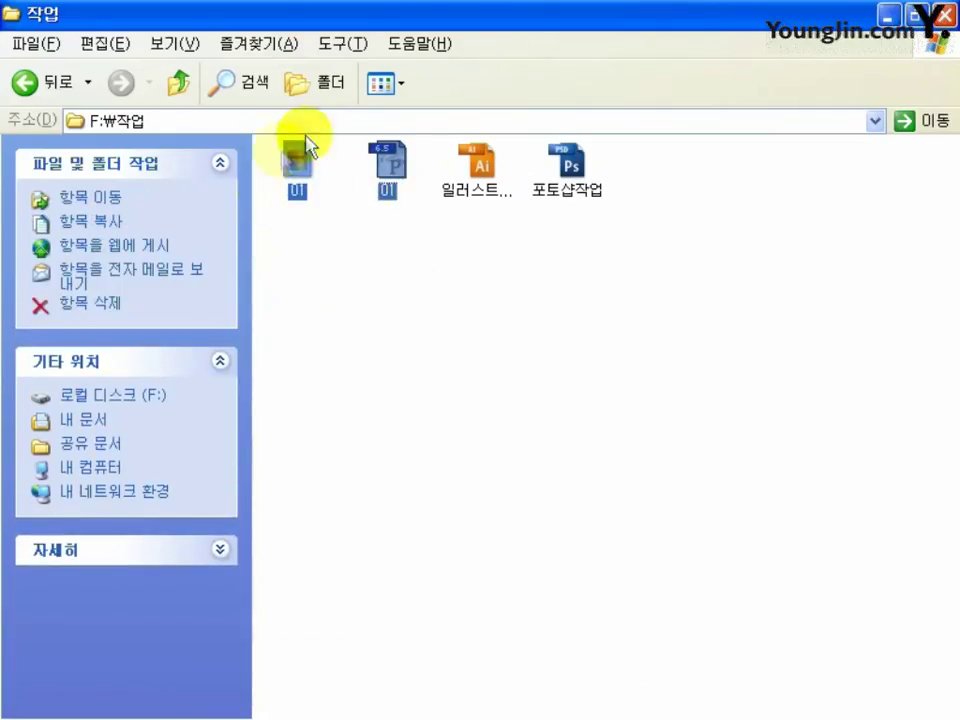
left_click(388, 158)
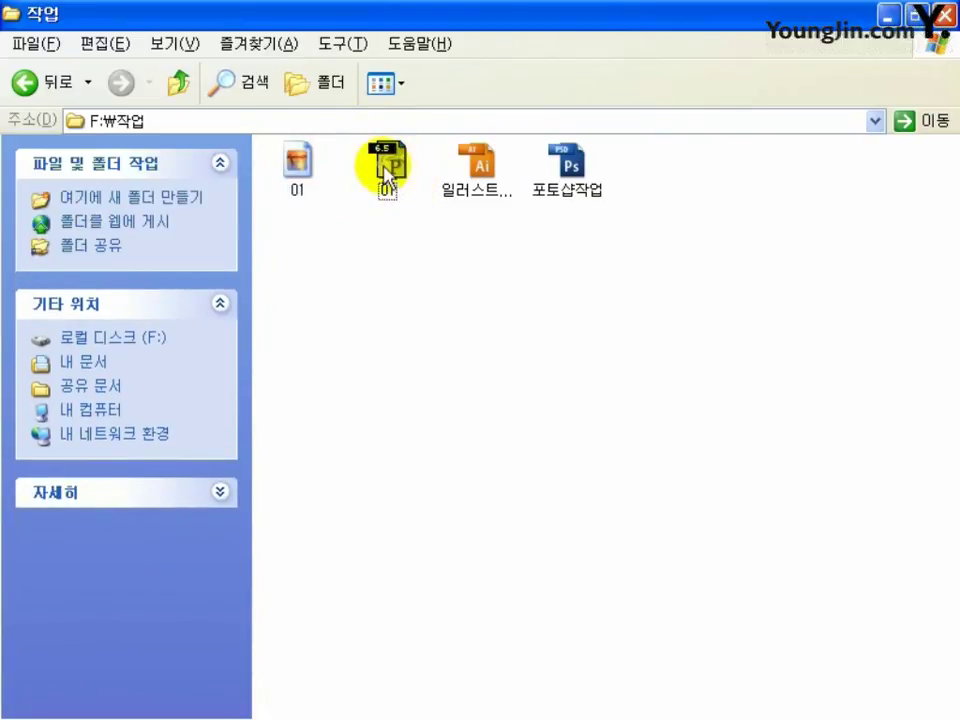
double_click(387, 175)
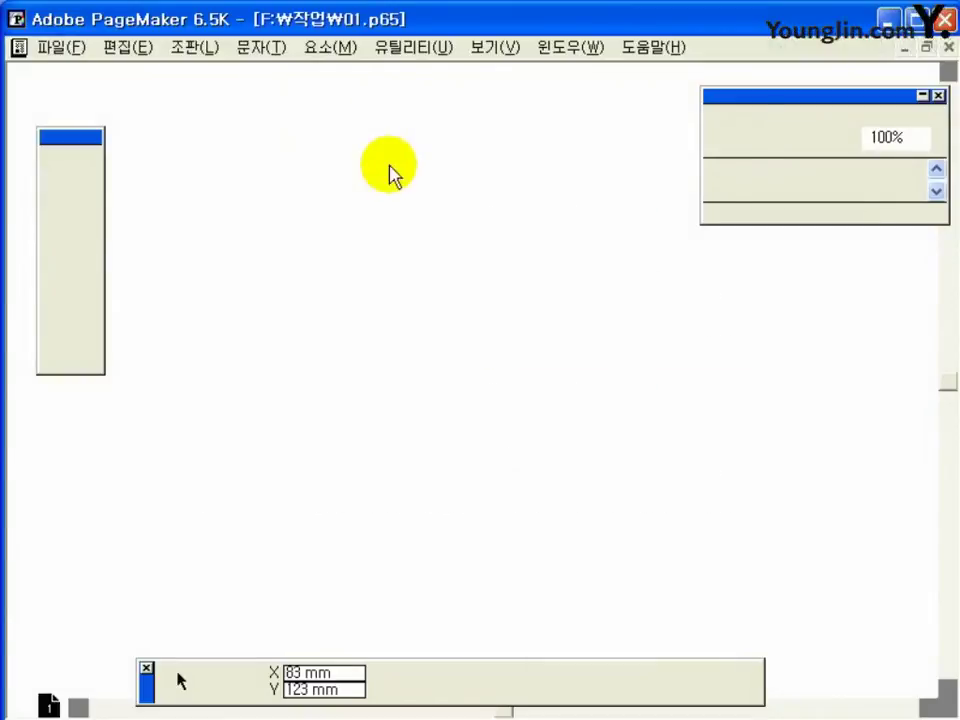
- Print all pages of the publication to the Haansoft PDF printer
left_click(58, 47)
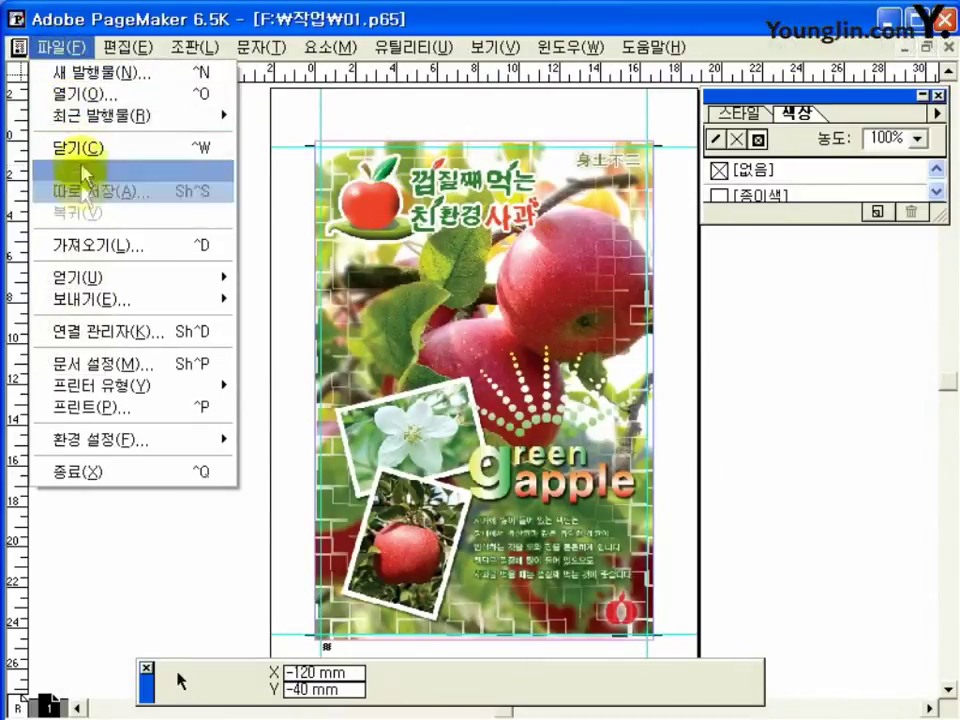
left_click(81, 406)
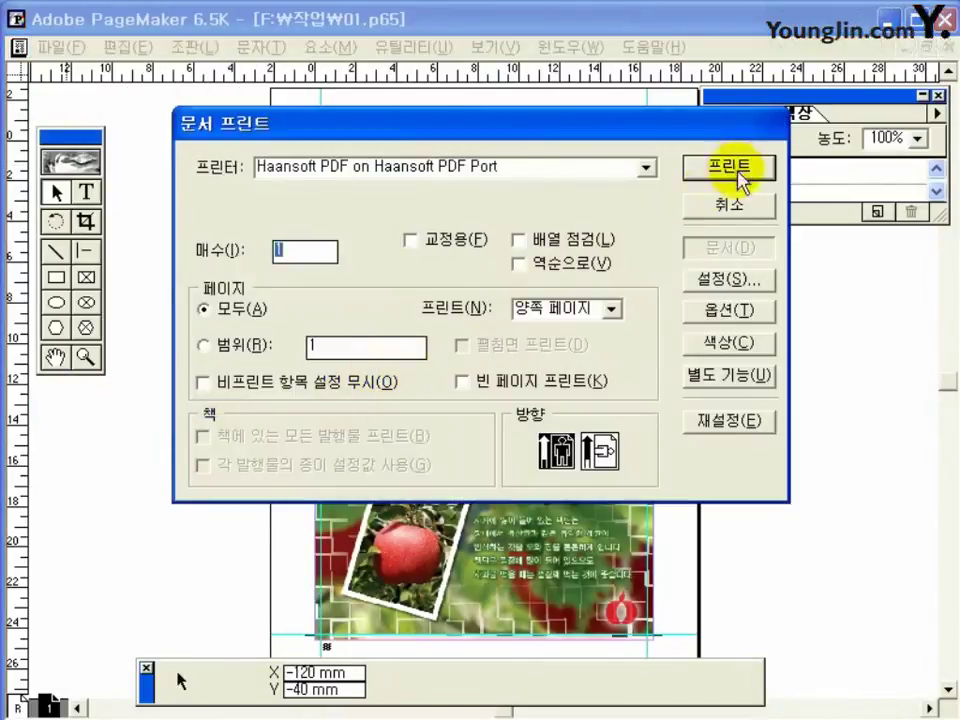
left_click(722, 179)
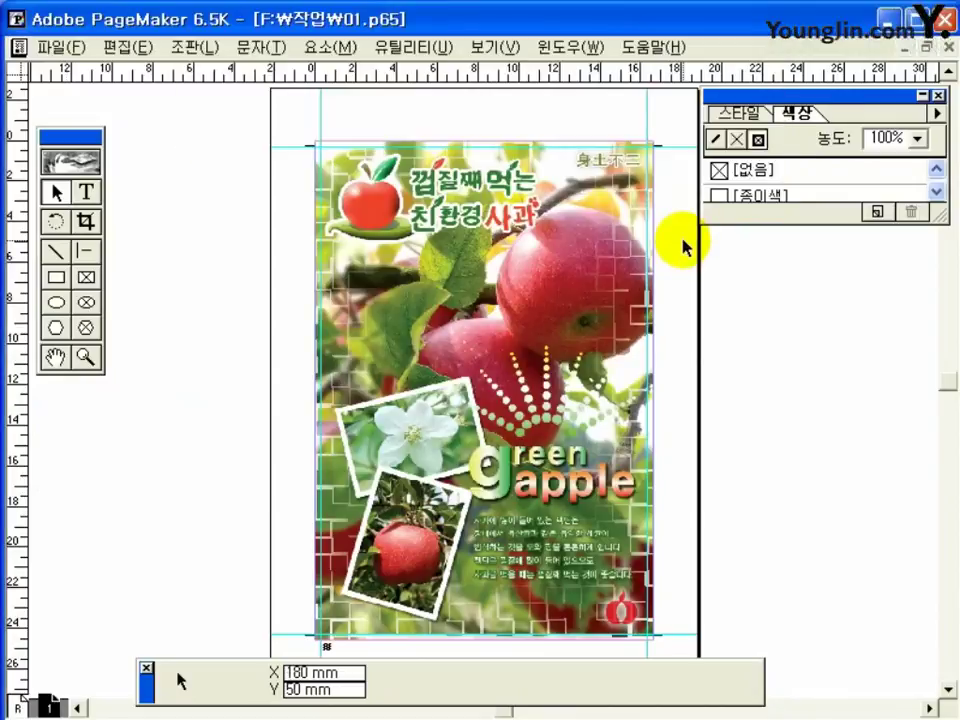